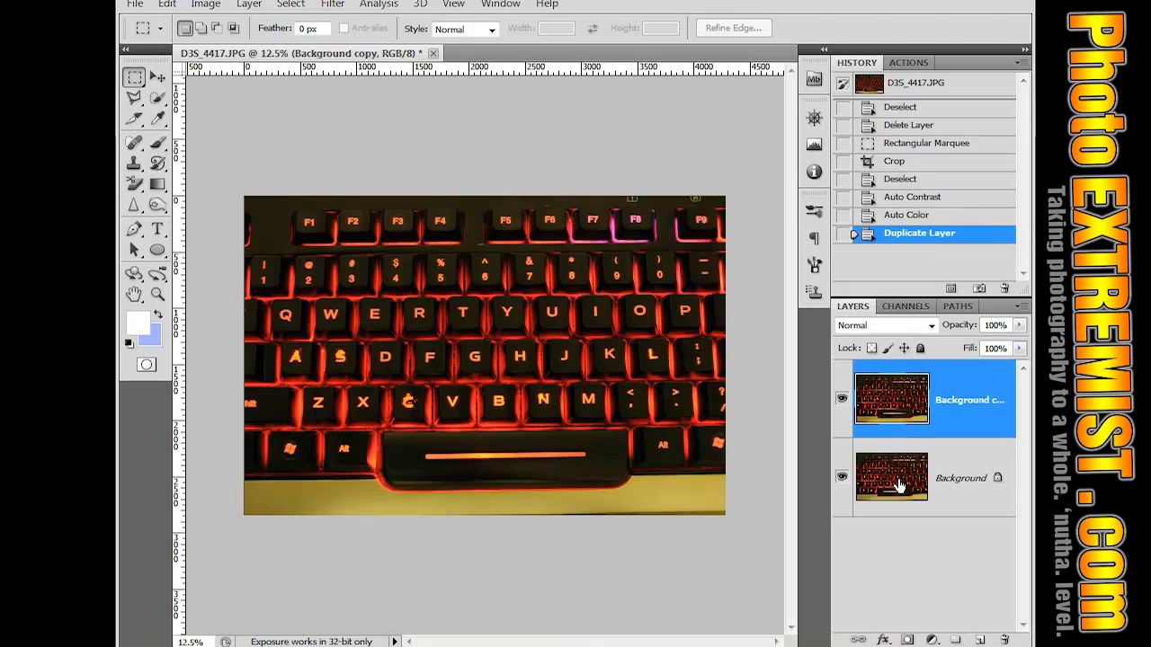
Extend the canvas upward to 200 percent of its height, anchoring the existing image at the bottom centre
{"action": "left_click", "coordinate": [205, 7]}
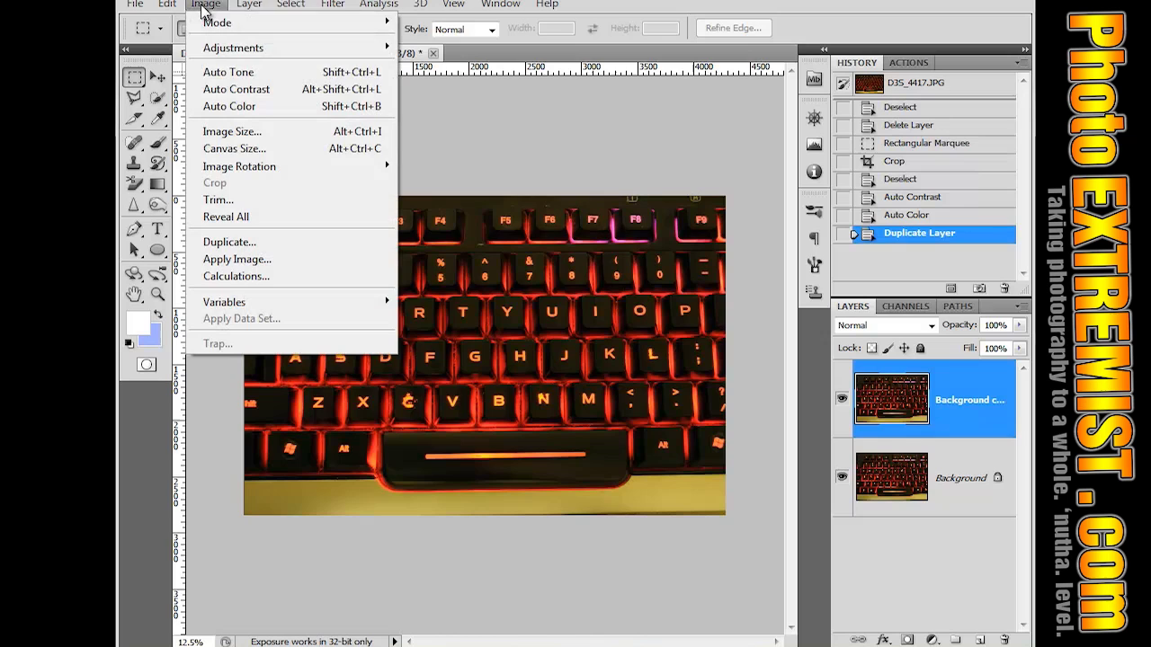
{"action": "left_click", "coordinate": [224, 147]}
{"action": "left_click", "coordinate": [432, 444]}
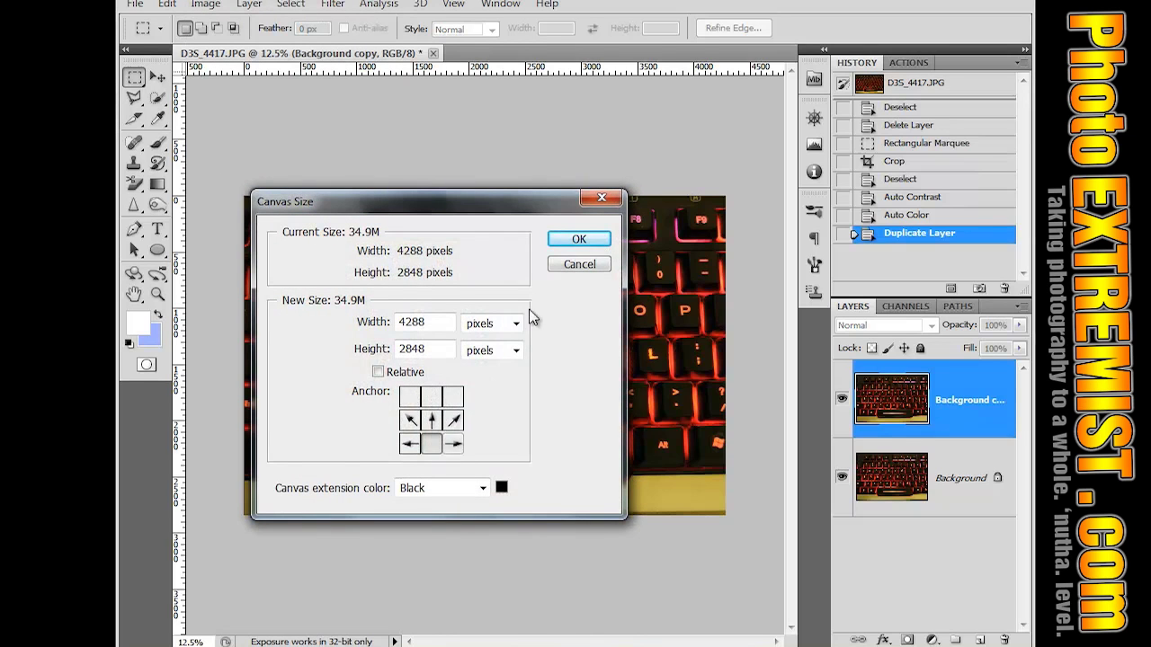
{"action": "left_click", "coordinate": [515, 323]}
{"action": "left_click", "coordinate": [509, 350]}
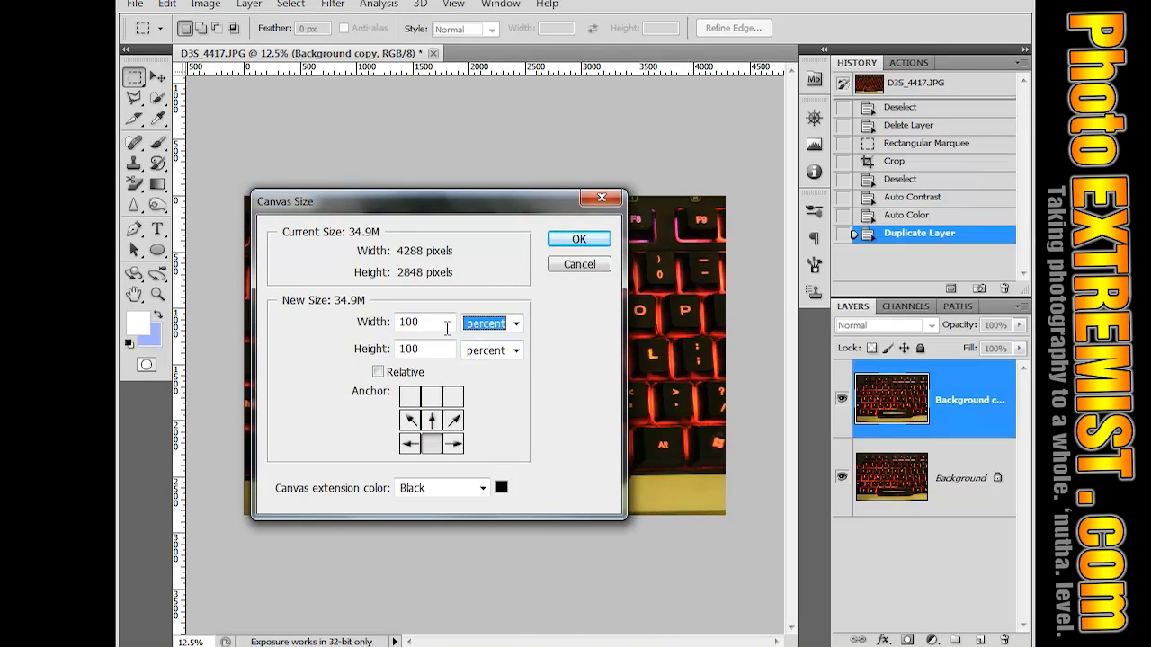
{"action": "left_click_drag", "start_coordinate": [451, 351], "coordinate": [375, 351]}
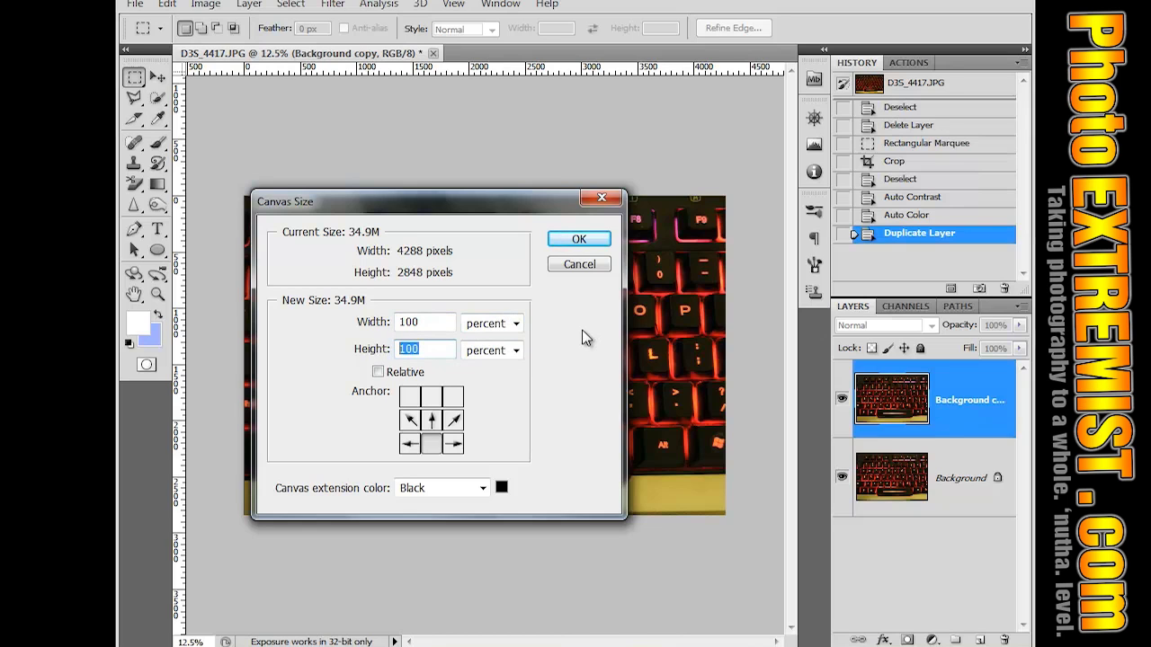
{"action": "type", "text": "200"}
{"action": "left_click", "coordinate": [578, 239]}
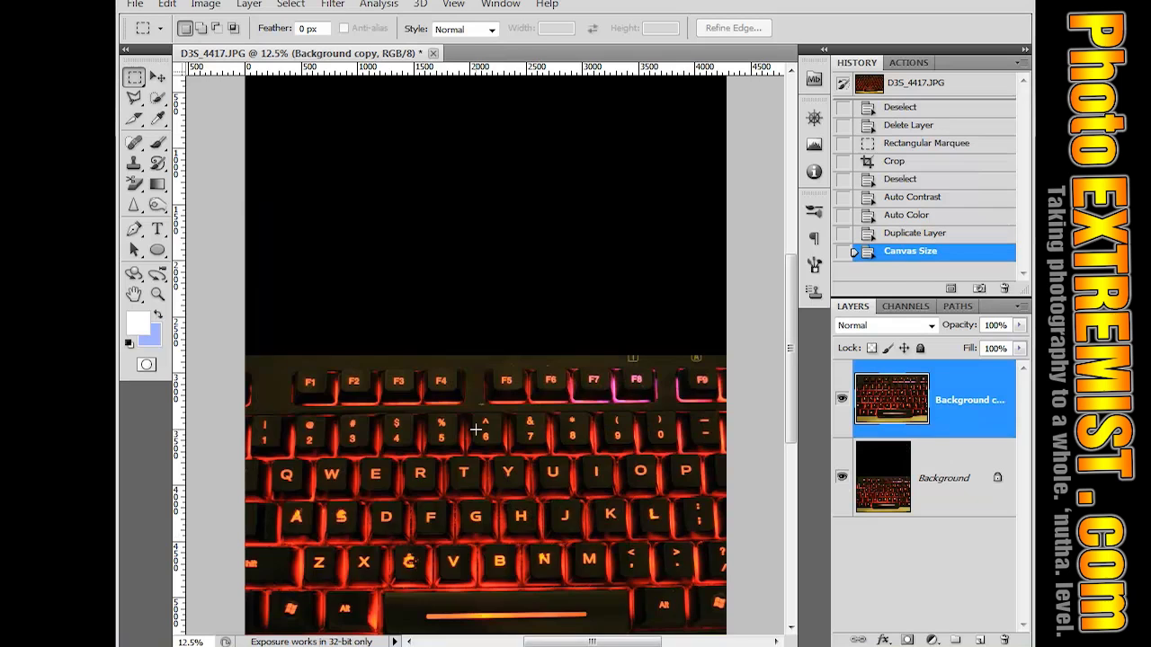
Move the duplicated keyboard layer straight up to fill the empty black upper half of the canvas
{"action": "key", "text": "ctrl+minus"}
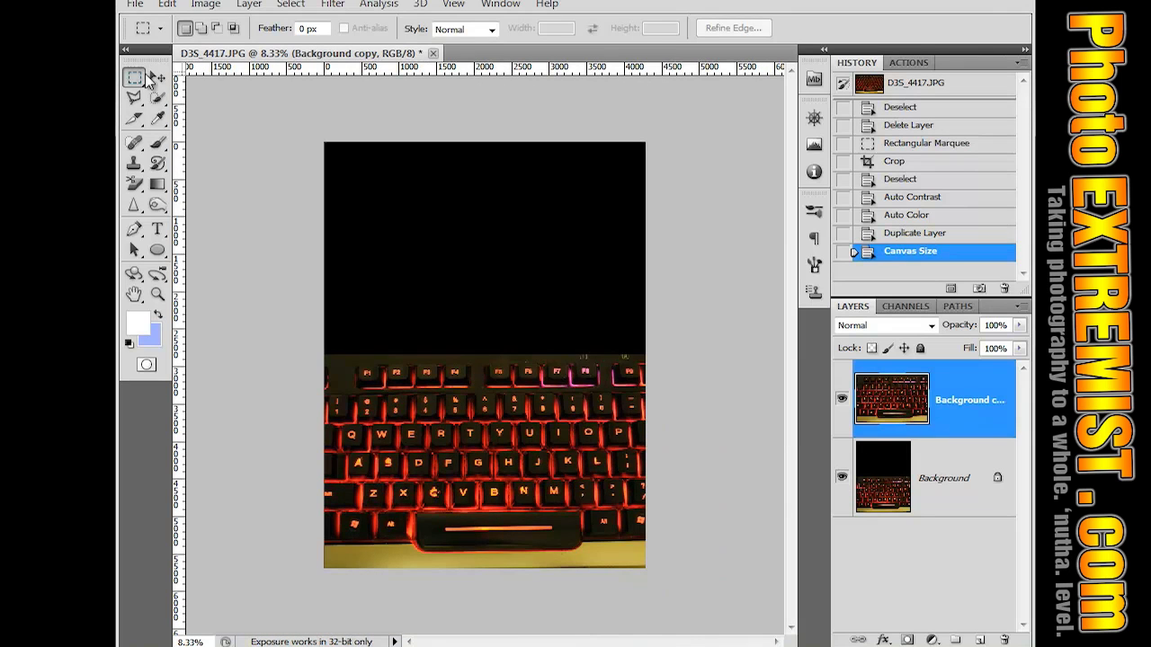
{"action": "left_click", "coordinate": [156, 77]}
{"action": "left_click_drag", "start_coordinate": [467, 477], "coordinate": [469, 267]}
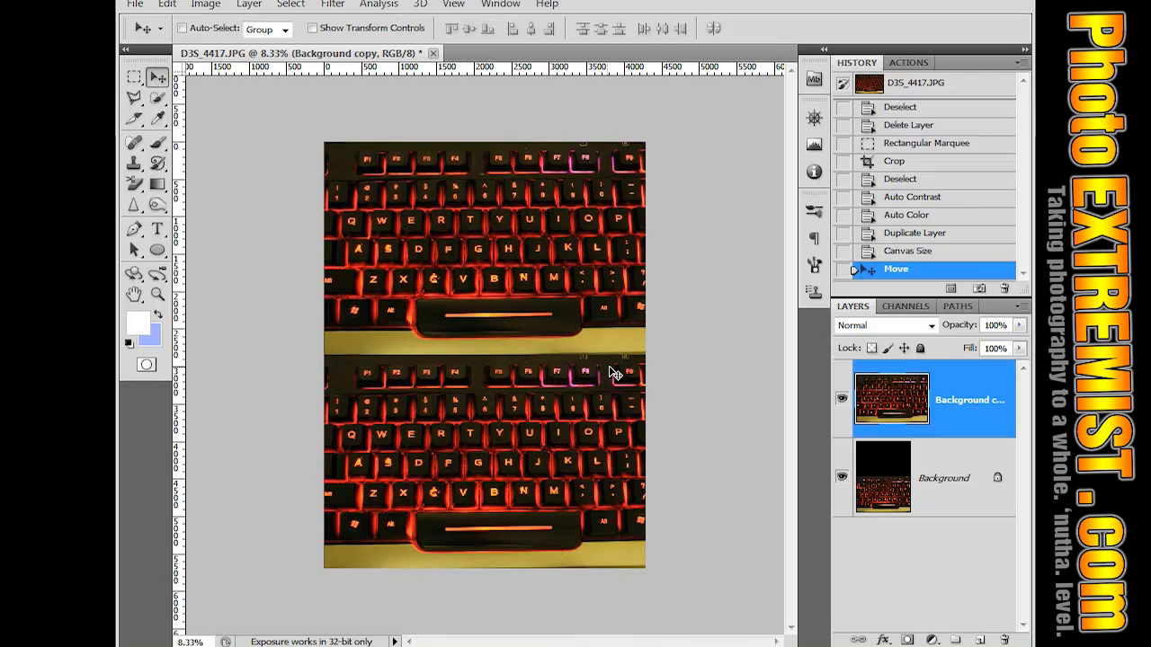
Set up the Clone Stamp tool with a 201 px brush at 46% hardness
{"action": "key", "text": "ctrl+plus"}
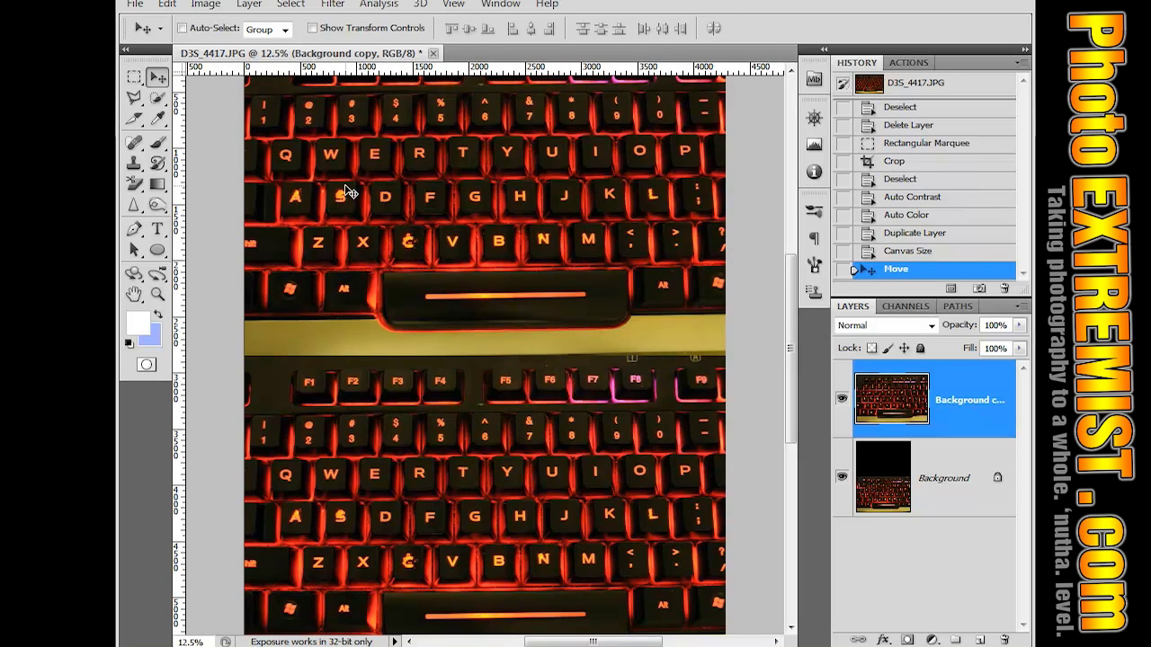
{"action": "left_click", "coordinate": [134, 165]}
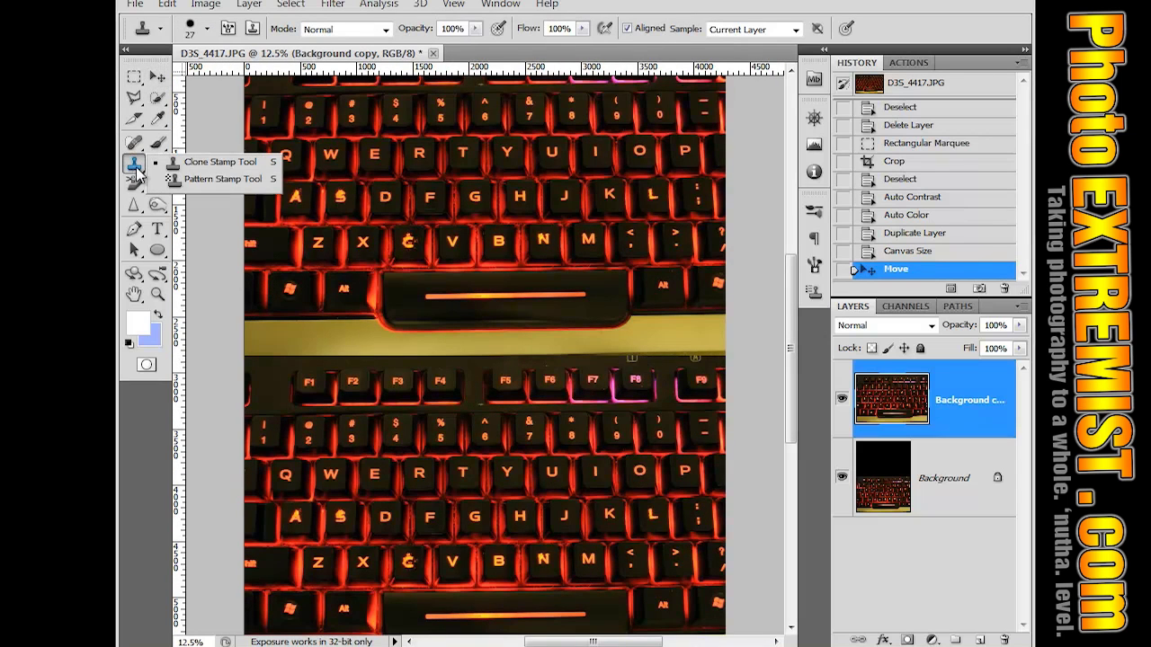
{"action": "left_click", "coordinate": [186, 168]}
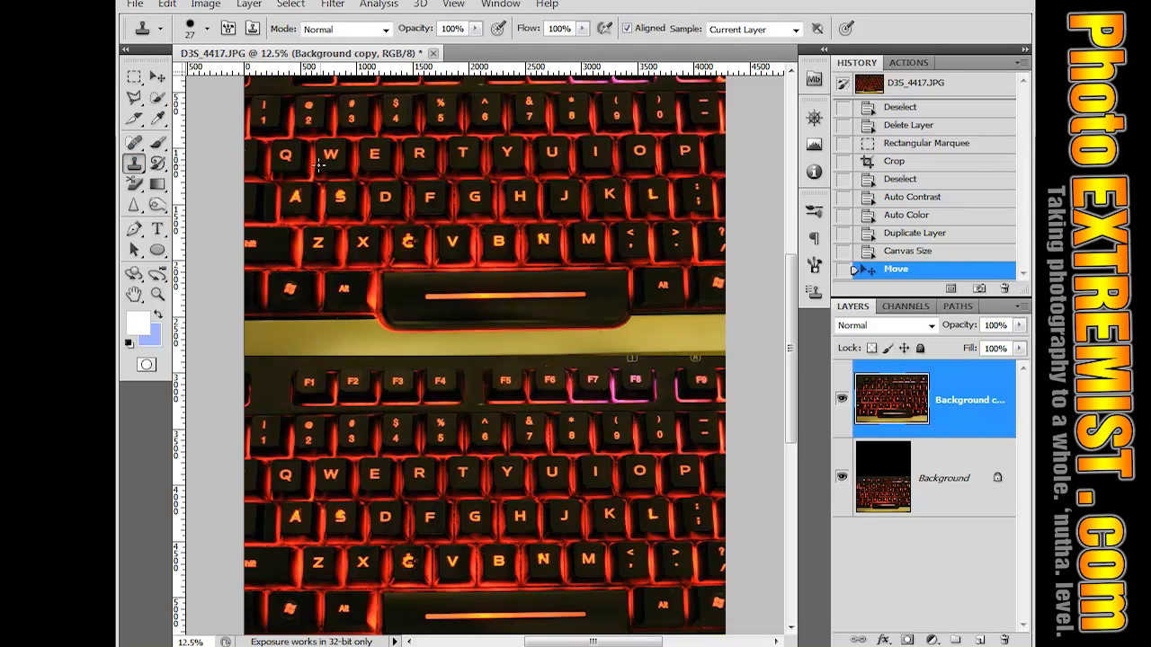
{"action": "left_click", "coordinate": [207, 29]}
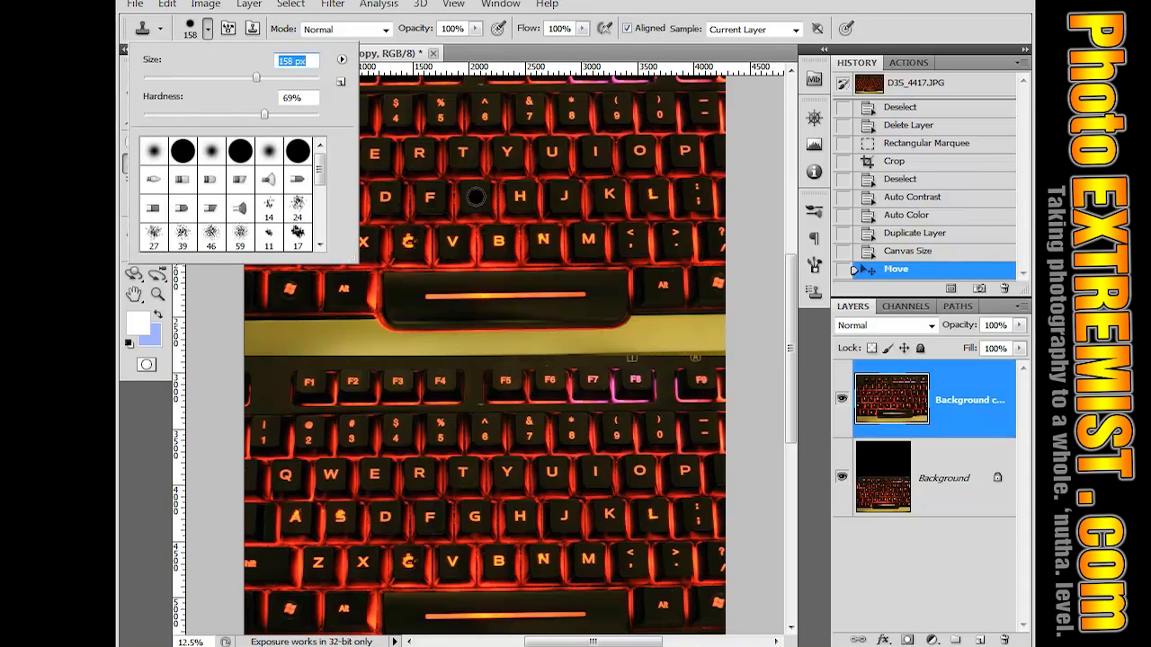
{"action": "mouse_move", "coordinate": [209, 114]}
{"action": "left_mouse_down"}
{"action": "mouse_move", "coordinate": [122, 123]}
{"action": "mouse_move", "coordinate": [173, 119]}
{"action": "left_mouse_up"}
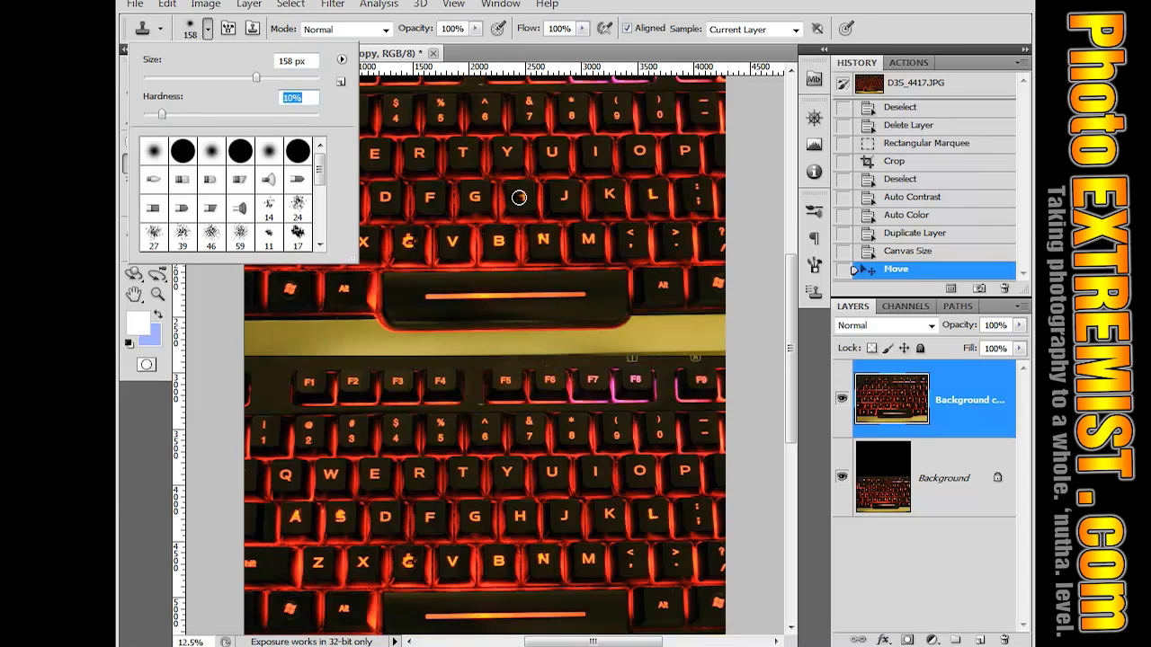
{"action": "left_click_drag", "start_coordinate": [163, 114], "coordinate": [176, 114]}
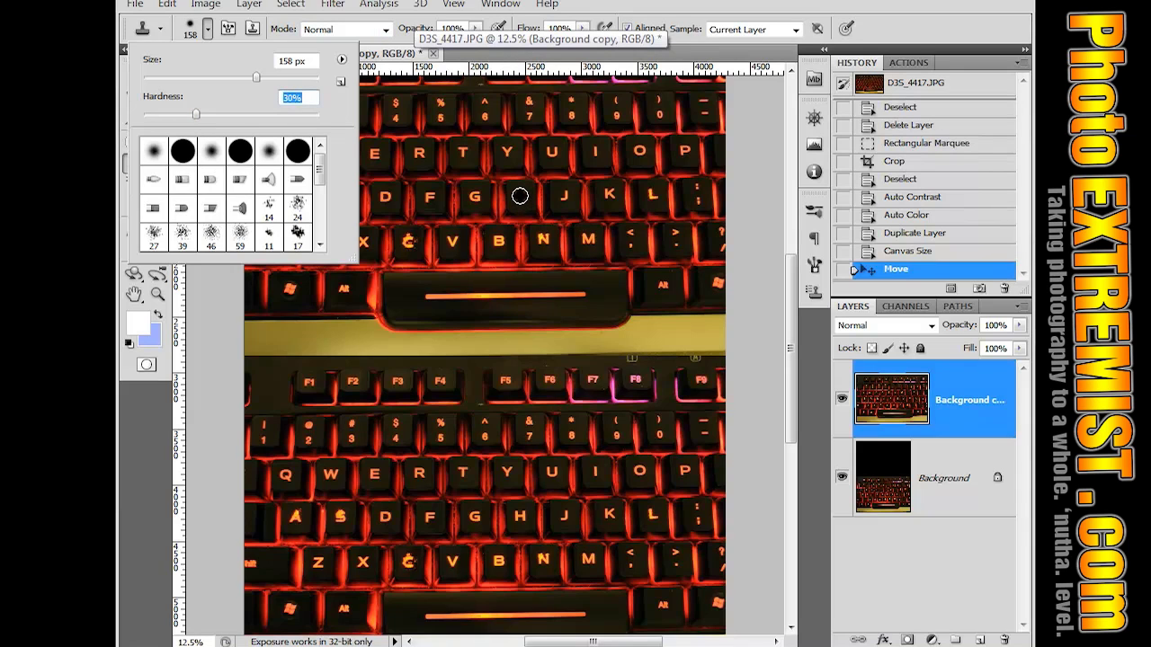
{"action": "left_click_drag", "start_coordinate": [256, 77], "coordinate": [261, 76]}
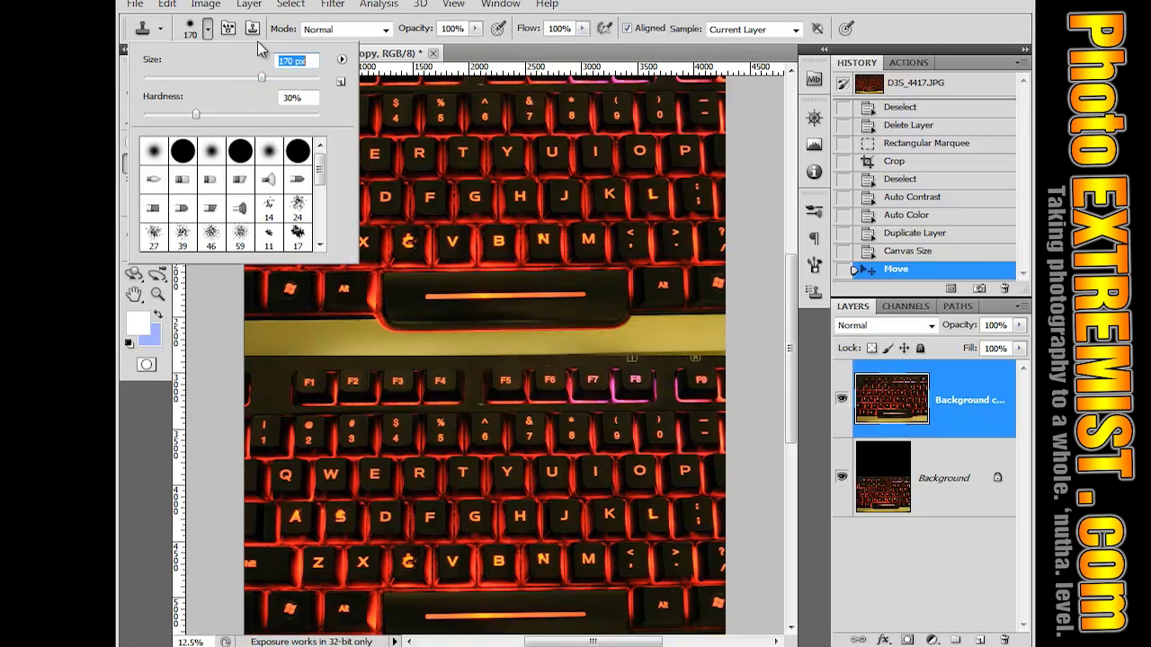
{"action": "left_click_drag", "start_coordinate": [276, 76], "coordinate": [275, 76]}
{"action": "left_click_drag", "start_coordinate": [196, 115], "coordinate": [226, 121]}
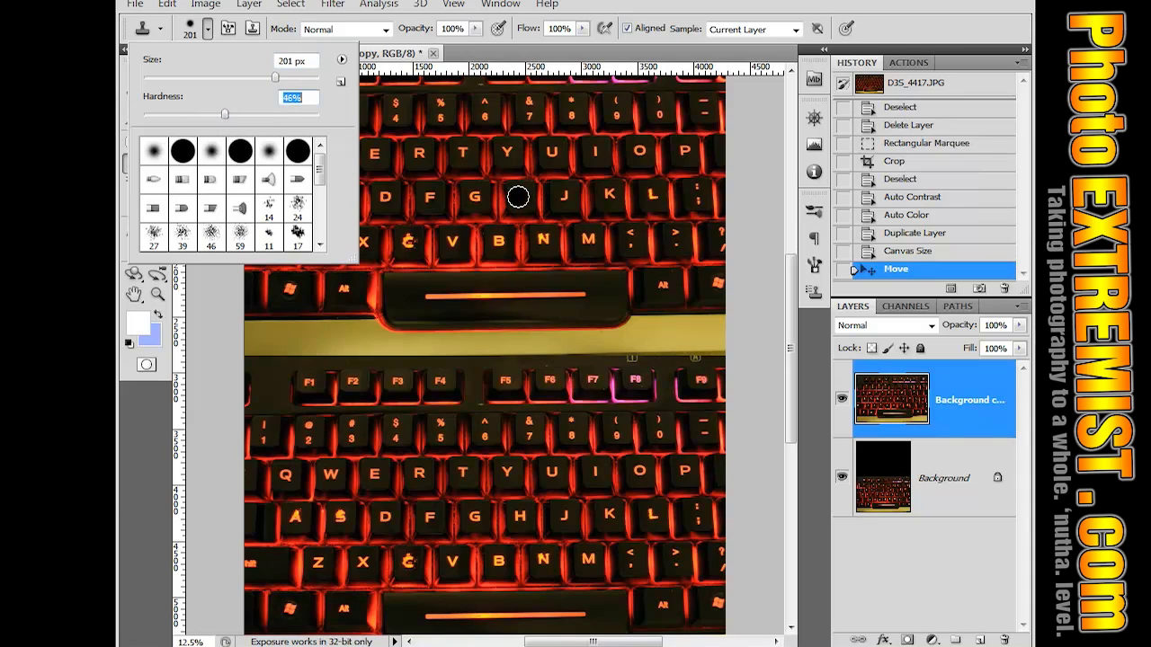
{"action": "key", "text": "Return"}
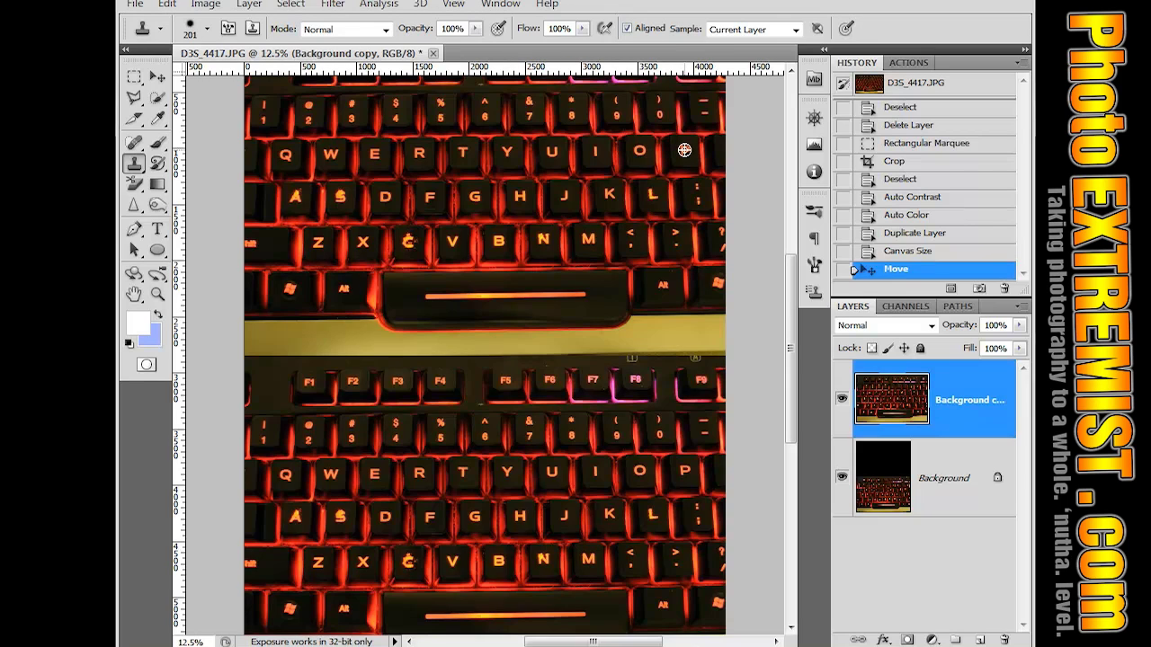
Clone the letter P from the upper keyboard onto the Q key of the lower keyboard
{"action": "left_click", "coordinate": [684, 150], "text": "alt"}
{"action": "left_click", "coordinate": [288, 475]}
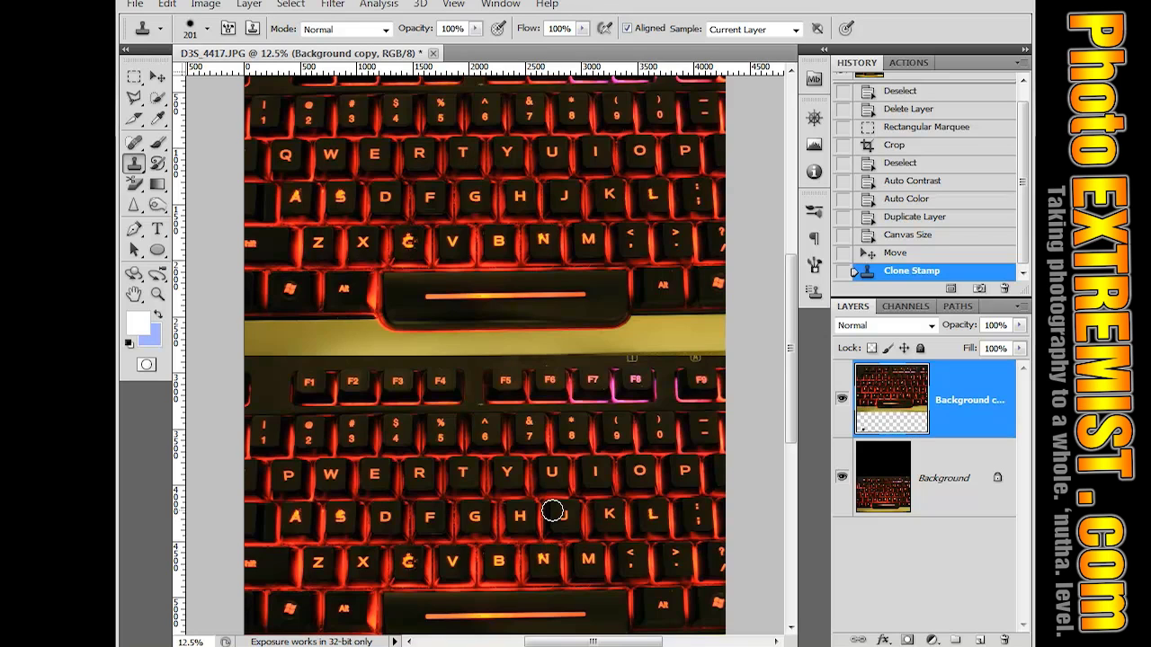
{"action": "left_click_drag", "start_coordinate": [791, 430], "coordinate": [790, 445]}
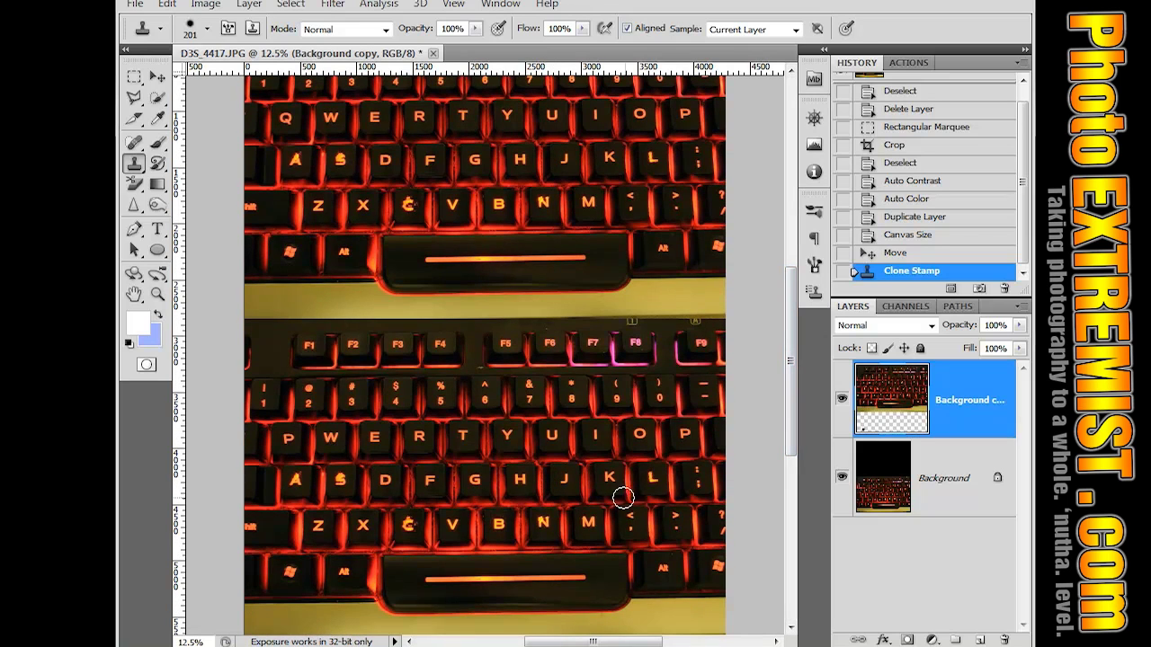
{"action": "left_click_drag", "start_coordinate": [790, 401], "coordinate": [789, 423]}
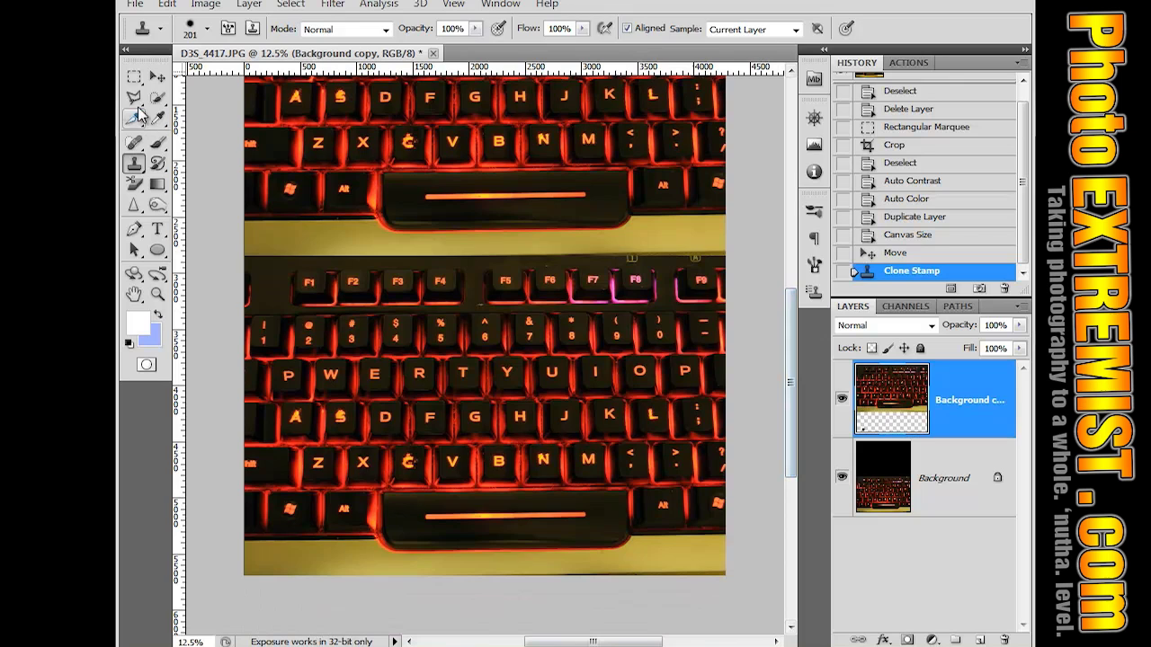
{"action": "left_click", "coordinate": [136, 79]}
{"action": "left_click_drag", "start_coordinate": [485, 475], "coordinate": [551, 238]}
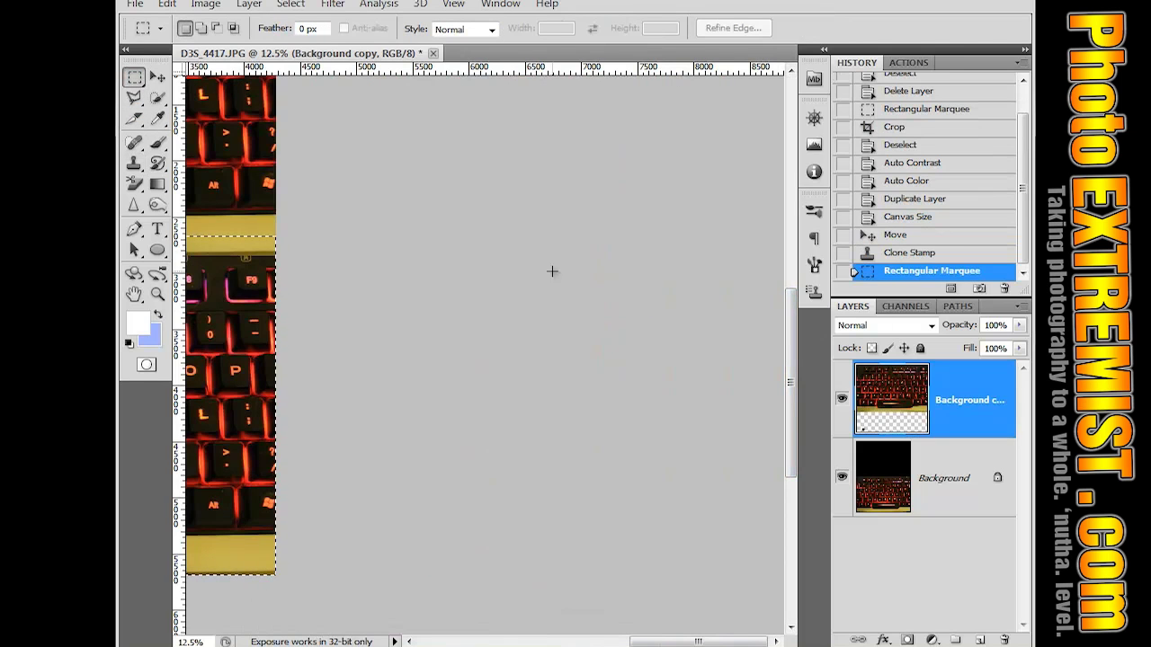
{"action": "left_click_drag", "start_coordinate": [691, 642], "coordinate": [598, 641]}
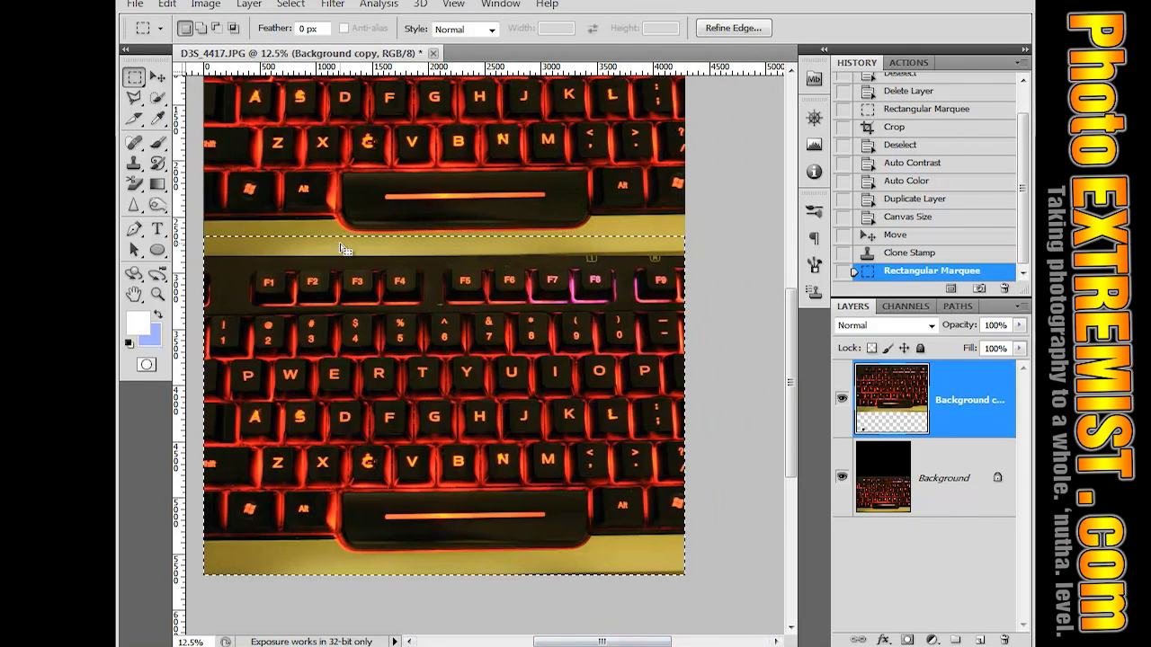
{"action": "key", "text": "ctrl+d"}
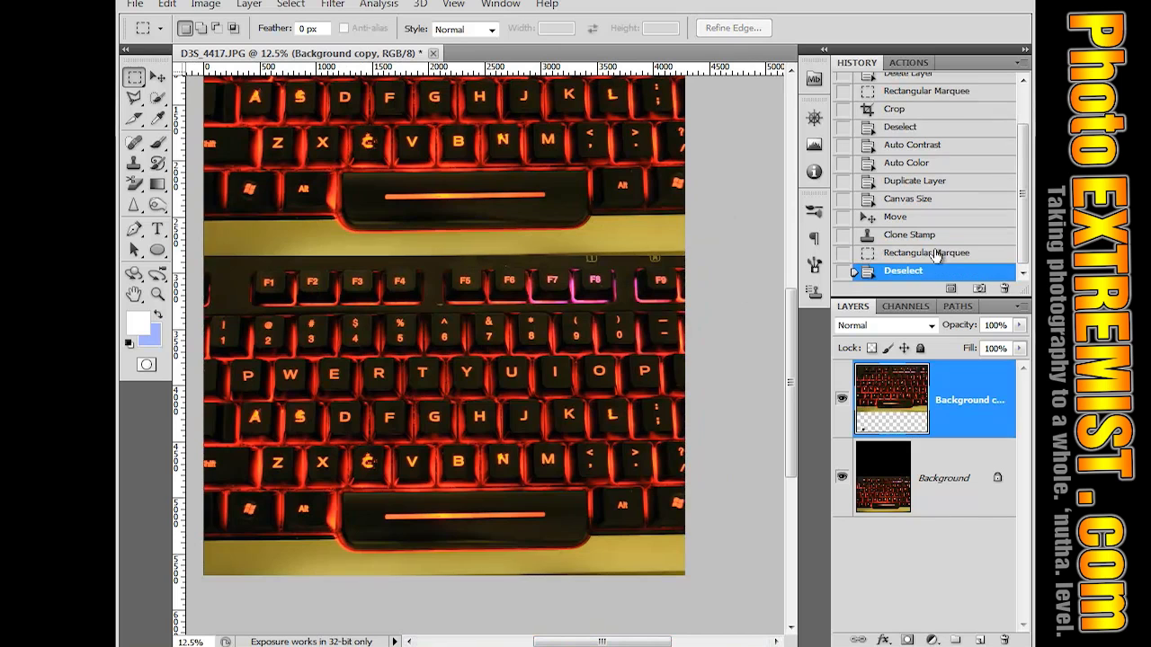
{"action": "left_click", "coordinate": [917, 255]}
{"action": "left_click", "coordinate": [901, 235]}
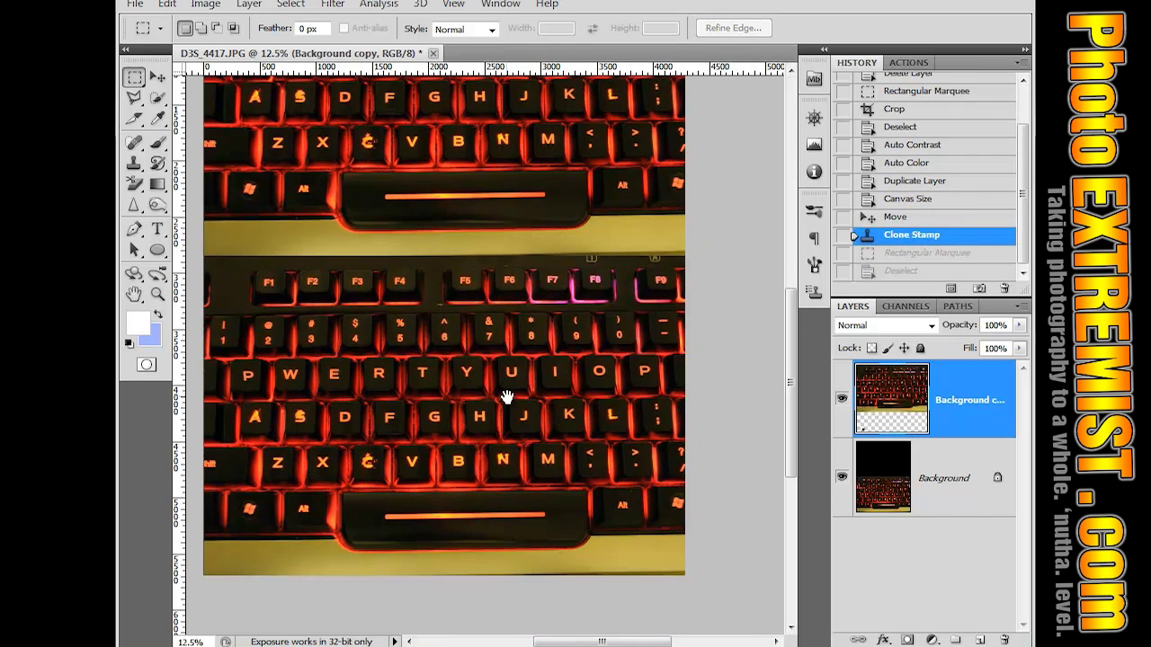
Clone the letters H, O, T and O from the upper keyboard onto the lower W, E, R and T keys, completing PHOTO
{"action": "mouse_move", "coordinate": [514, 404]}
{"action": "left_mouse_down"}
{"action": "mouse_move", "coordinate": [602, 435]}
{"action": "mouse_move", "coordinate": [524, 495]}
{"action": "mouse_move", "coordinate": [536, 514]}
{"action": "mouse_move", "coordinate": [524, 462]}
{"action": "mouse_move", "coordinate": [526, 479]}
{"action": "left_mouse_up"}
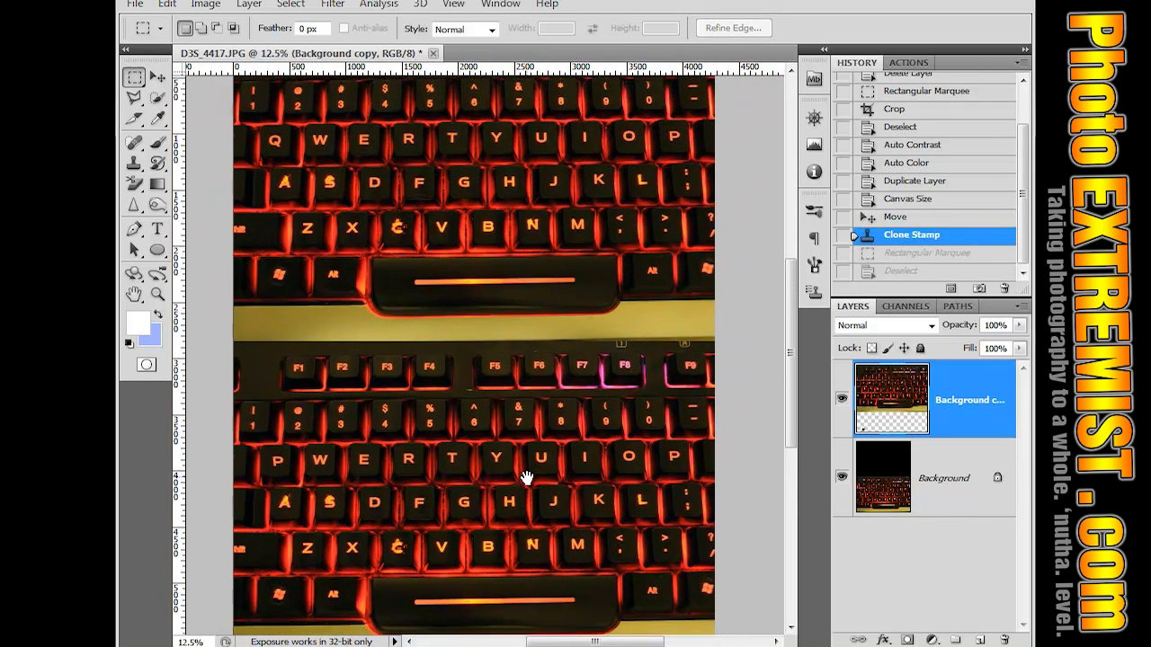
{"action": "left_click", "coordinate": [134, 166]}
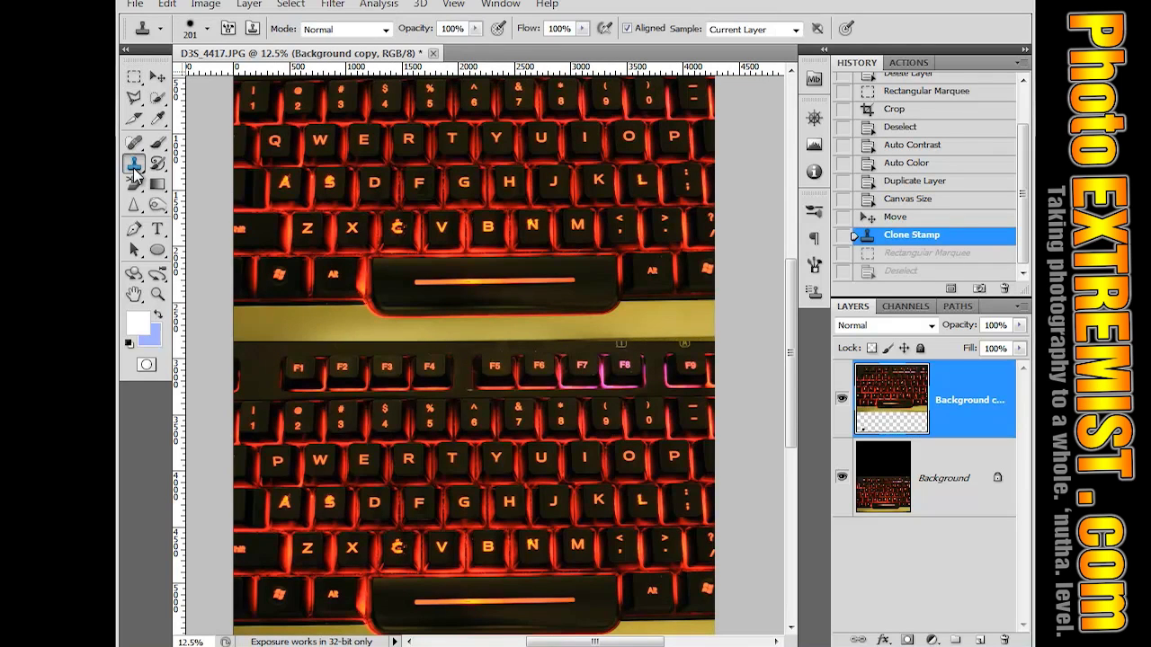
{"action": "left_click", "coordinate": [508, 183], "text": "alt"}
{"action": "left_click_drag", "start_coordinate": [318, 476], "coordinate": [321, 461]}
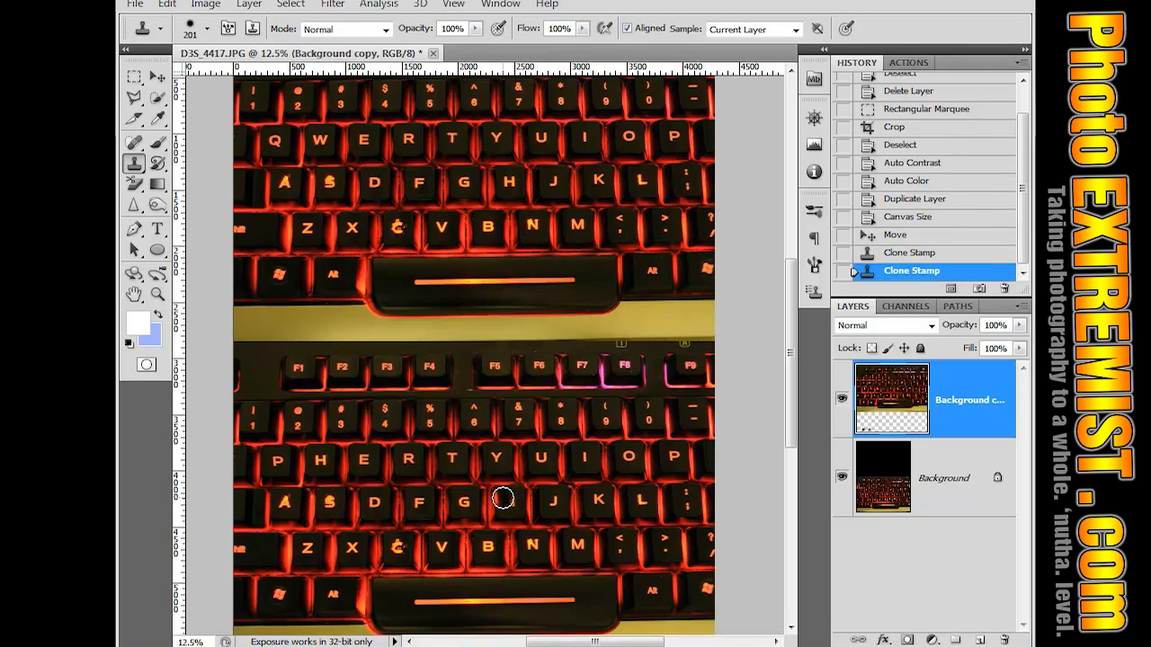
{"action": "left_click", "coordinate": [628, 138], "text": "alt"}
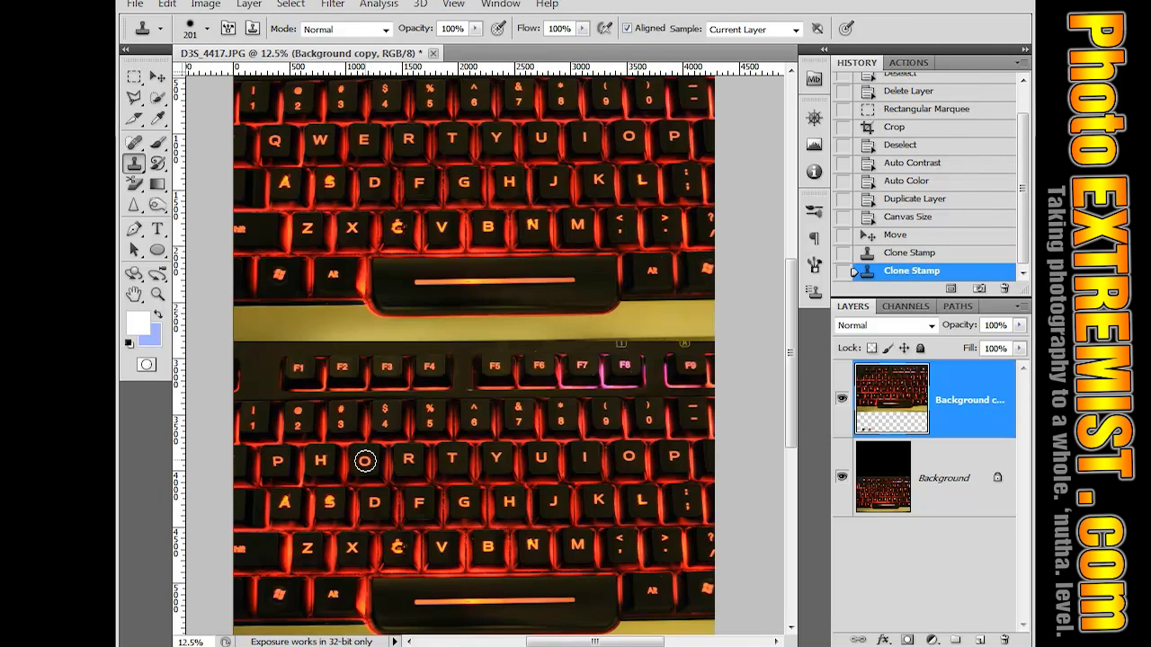
{"action": "left_click", "coordinate": [366, 462]}
{"action": "left_click", "coordinate": [452, 139], "text": "alt"}
{"action": "left_click", "coordinate": [409, 460]}
{"action": "left_click", "coordinate": [628, 138], "text": "alt"}
{"action": "left_click", "coordinate": [453, 459]}
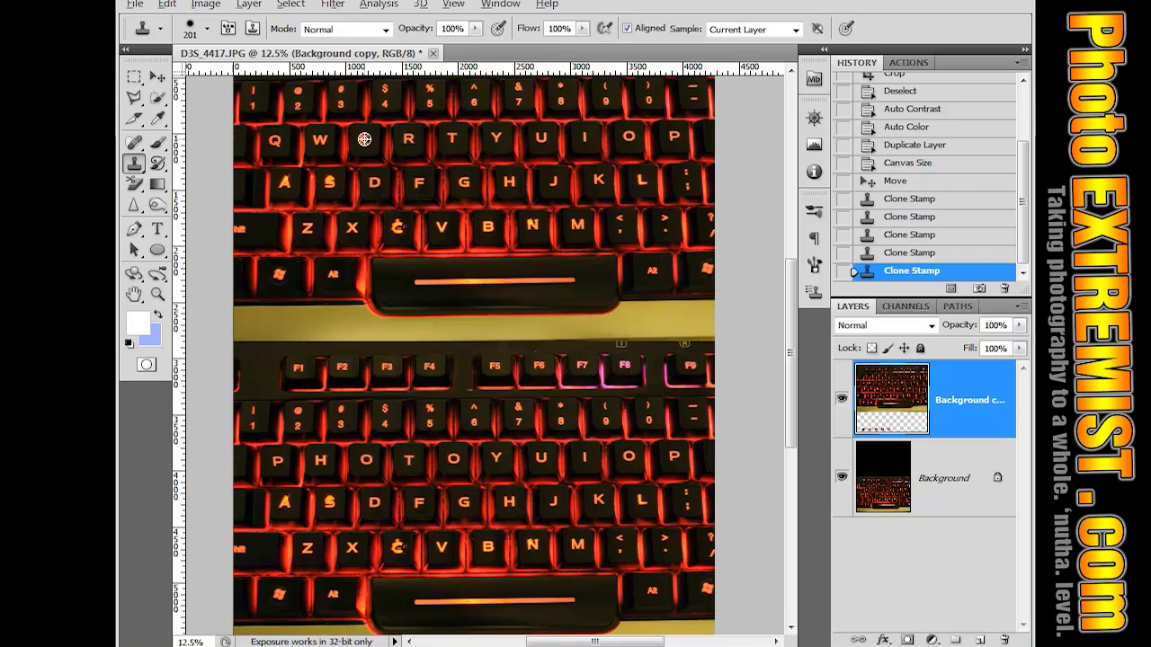
Clone letters from the upper keyboard onto the lower A through L keys so they spell EXTREMIST
{"action": "left_click", "coordinate": [285, 498]}
{"action": "left_click", "coordinate": [335, 499]}
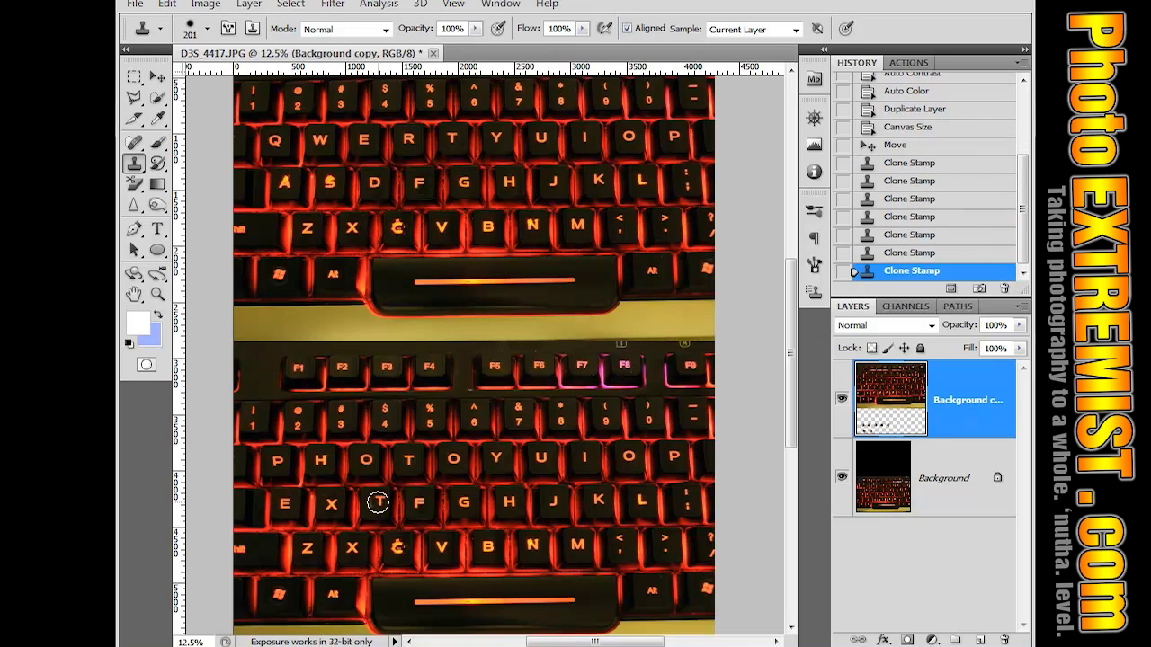
{"action": "left_click", "coordinate": [376, 496]}
{"action": "left_click", "coordinate": [420, 503]}
{"action": "left_click", "coordinate": [364, 139], "text": "alt"}
{"action": "left_click", "coordinate": [465, 503]}
{"action": "left_click", "coordinate": [578, 225], "text": "alt"}
{"action": "left_click", "coordinate": [509, 503]}
{"action": "left_click", "coordinate": [586, 137], "text": "alt"}
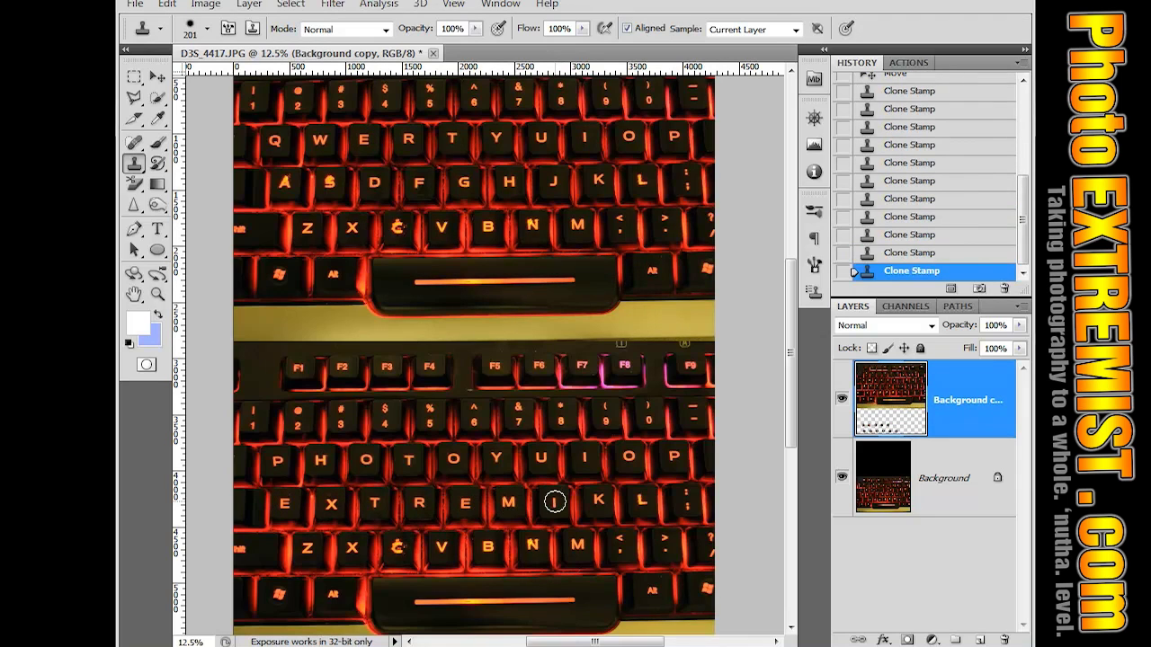
{"action": "left_click", "coordinate": [554, 503]}
{"action": "left_click", "coordinate": [328, 182], "text": "alt"}
{"action": "left_click", "coordinate": [600, 500]}
{"action": "left_click", "coordinate": [452, 138], "text": "alt"}
{"action": "left_click", "coordinate": [641, 501]}
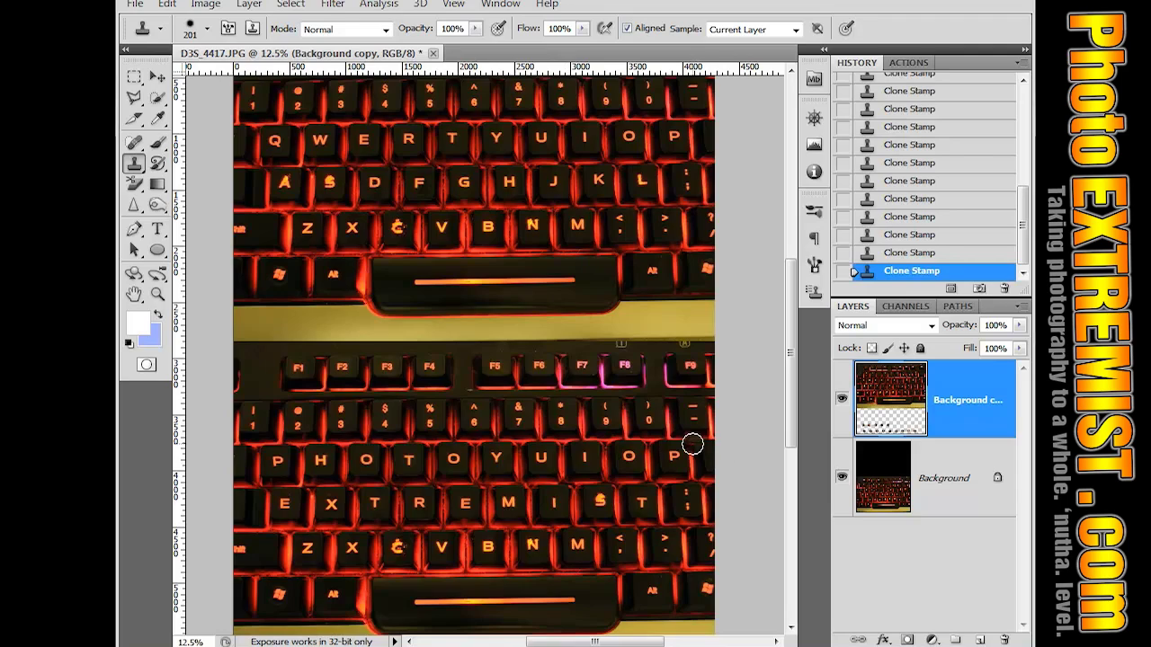
Erase the letter Y from its lower key on the Background layer by selecting it and filling with Content-Aware
{"action": "scroll", "coordinate": [481, 483], "scroll_direction": "up", "scroll_amount": 4}
{"action": "left_click_drag", "start_coordinate": [480, 482], "coordinate": [426, 400]}
{"action": "key", "text": "m"}
{"action": "left_click", "coordinate": [944, 477]}
{"action": "left_click_drag", "start_coordinate": [466, 264], "coordinate": [522, 315]}
{"action": "key", "text": "Delete"}
{"action": "key", "text": "Return"}
{"action": "key", "text": "ctrl+d"}
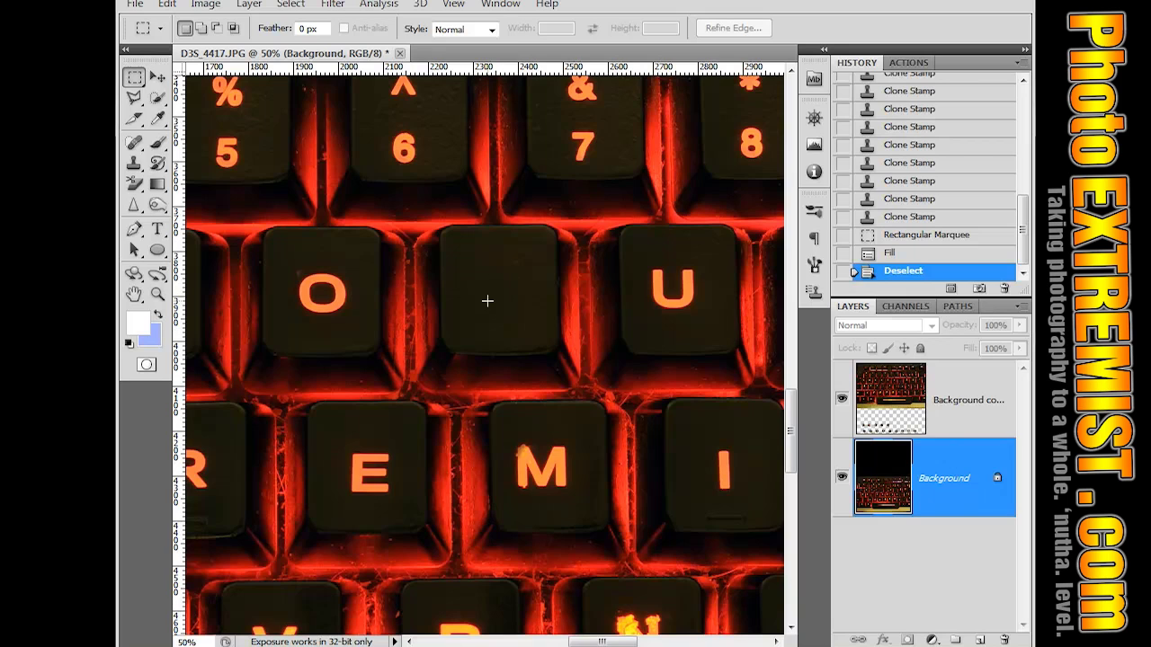
Erase the letter U from its lower key by selecting it, filling with Content-Aware at 100% opacity, and deselecting
{"action": "left_click_drag", "start_coordinate": [537, 313], "coordinate": [348, 327]}
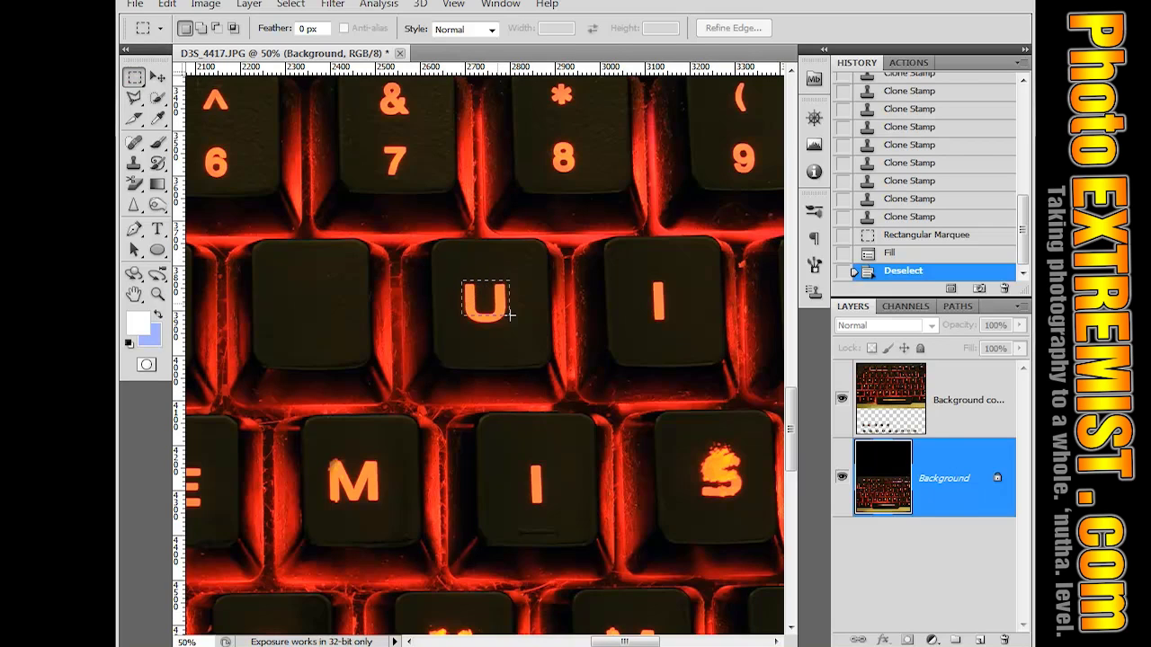
{"action": "left_click_drag", "start_coordinate": [508, 325], "coordinate": [510, 327]}
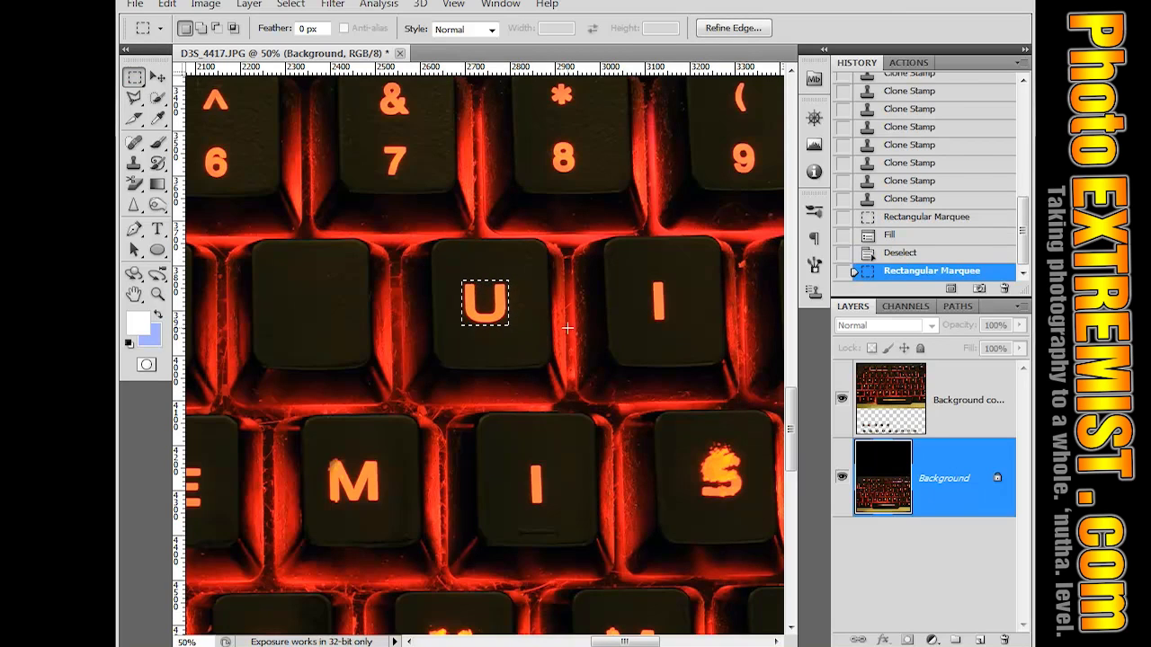
{"action": "key", "text": "shift+BackSpace"}
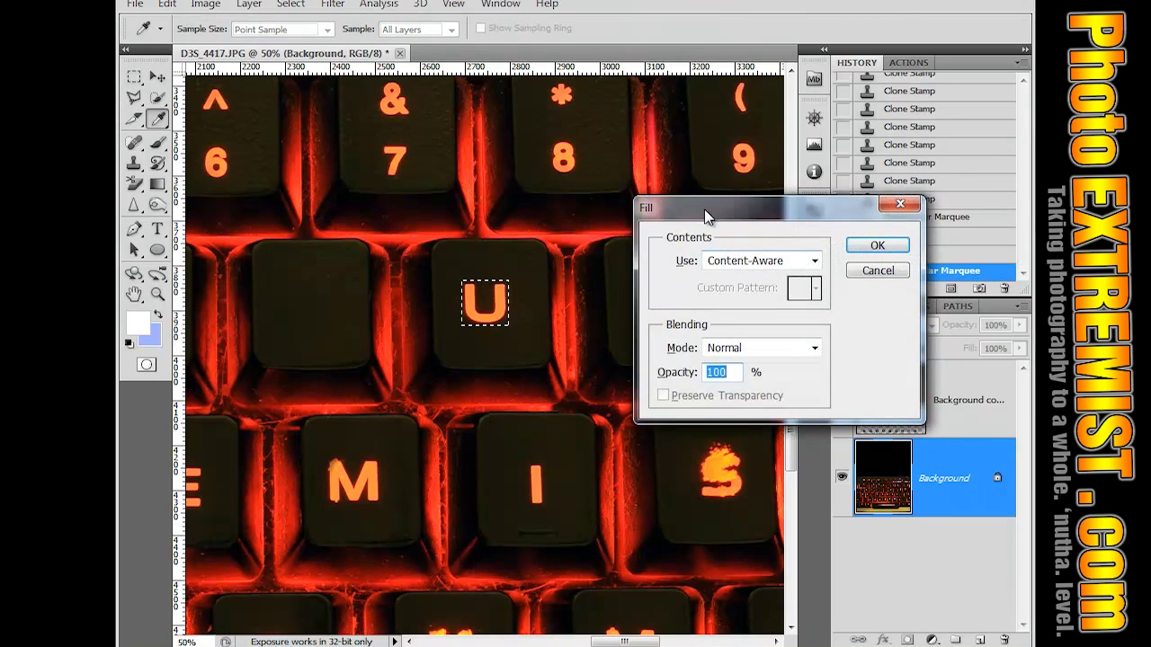
{"action": "left_click_drag", "start_coordinate": [705, 209], "coordinate": [626, 207]}
{"action": "left_click", "coordinate": [732, 263]}
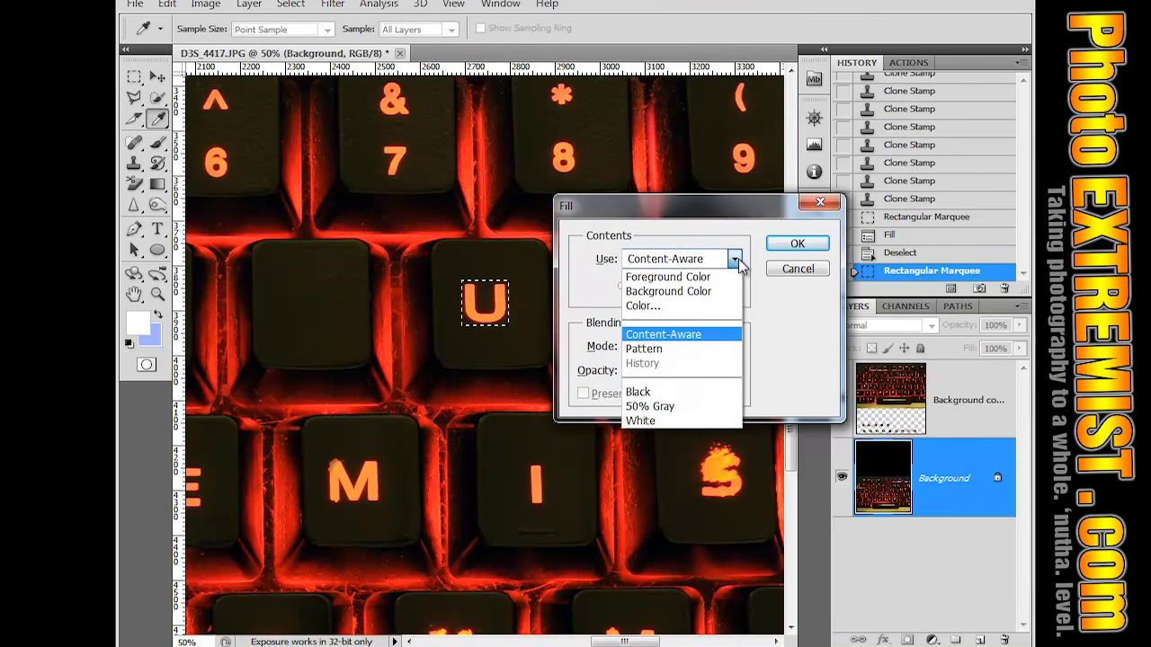
{"action": "left_click", "coordinate": [683, 335]}
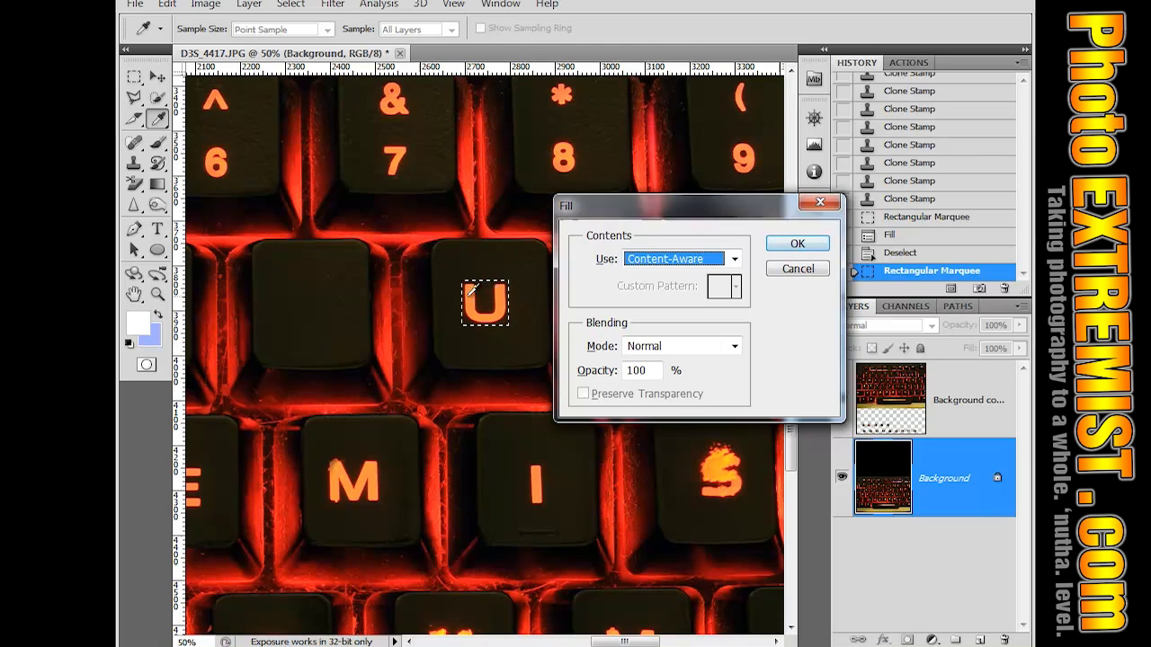
{"action": "left_click", "coordinate": [771, 237]}
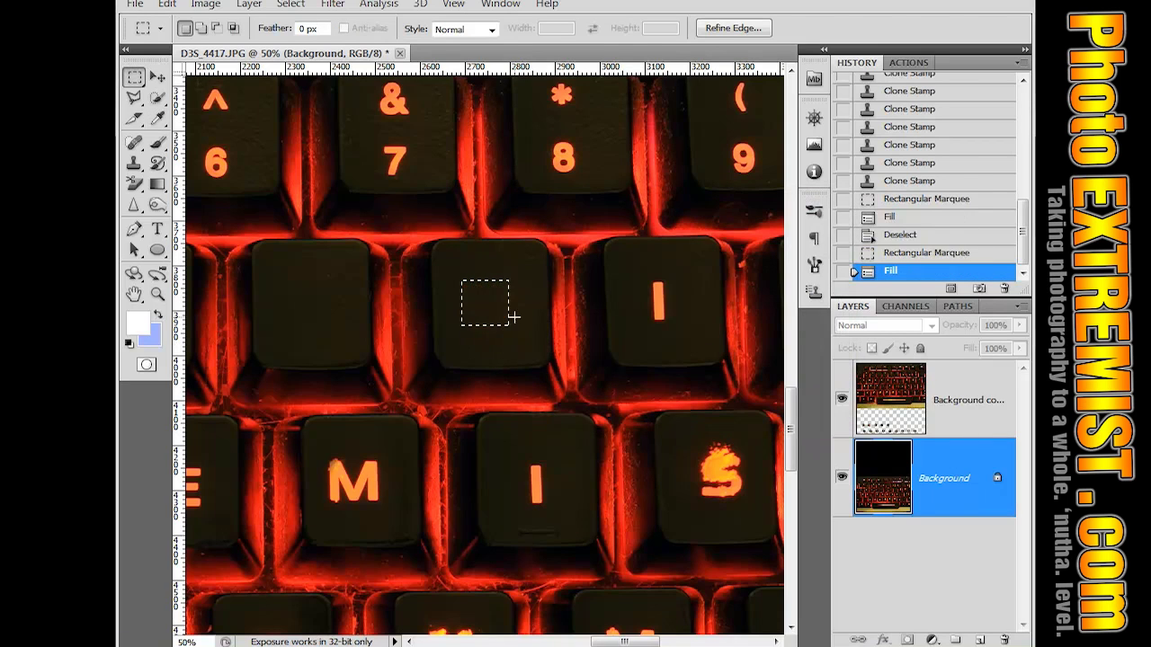
{"action": "key", "text": "ctrl+d"}
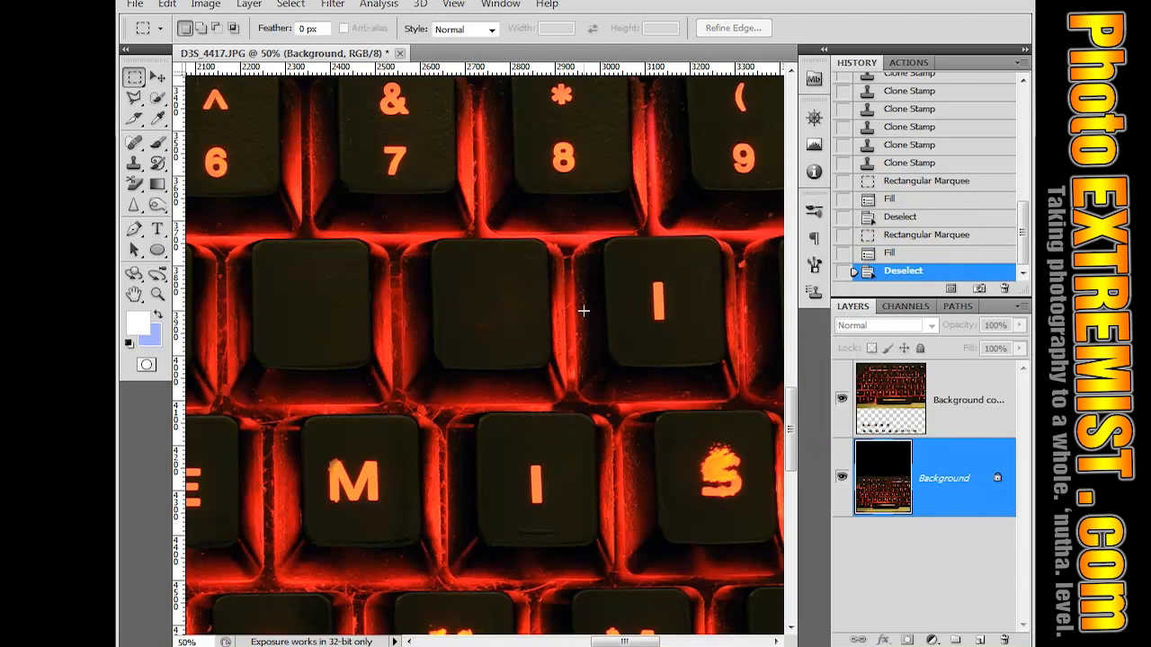
Erase the letter I from the key beside the blanked U key by selecting it and filling with Content-Aware
{"action": "scroll", "coordinate": [618, 369], "scroll_direction": "right", "scroll_amount": 3}
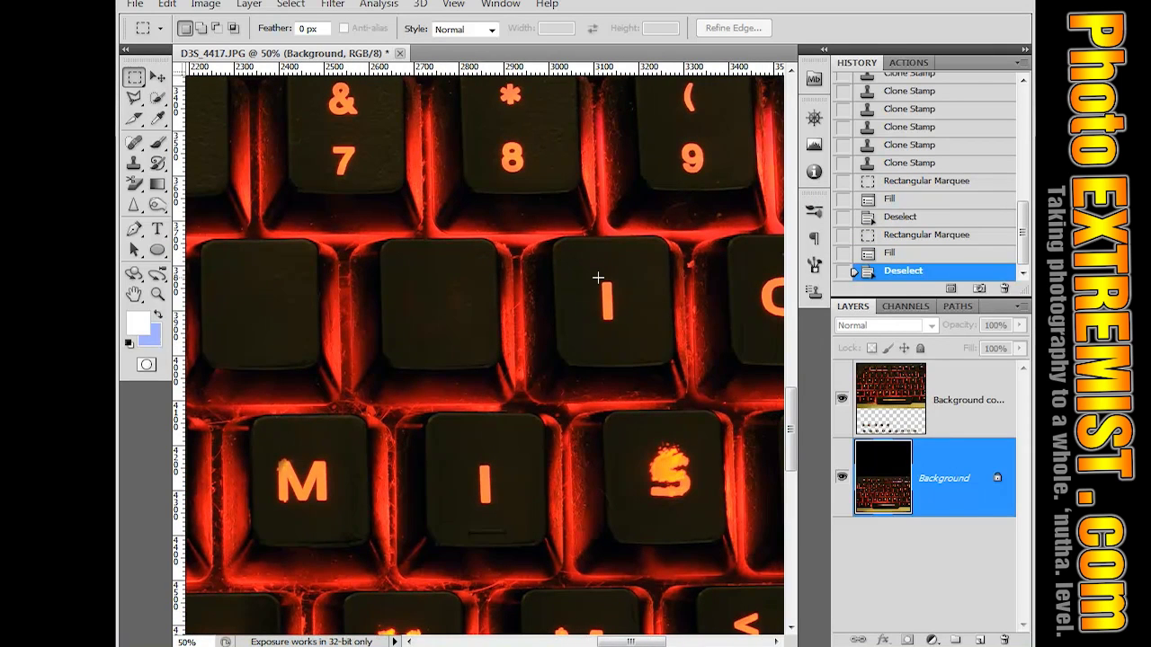
{"action": "left_click_drag", "start_coordinate": [616, 323], "coordinate": [617, 324]}
{"action": "key", "text": "shift+BackSpace"}
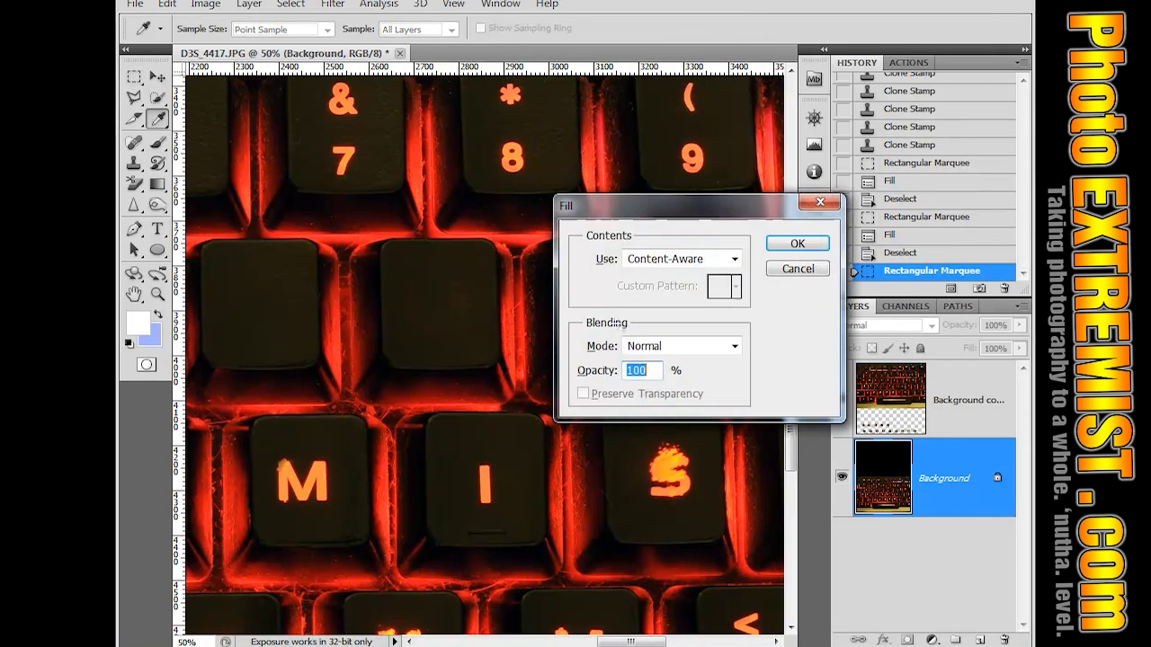
{"action": "key", "text": "Return"}
Erase the original letters O and P from their lower keys with separate Content-Aware fills and clear the selection
{"action": "scroll", "coordinate": [635, 360], "scroll_direction": "right", "scroll_amount": 10}
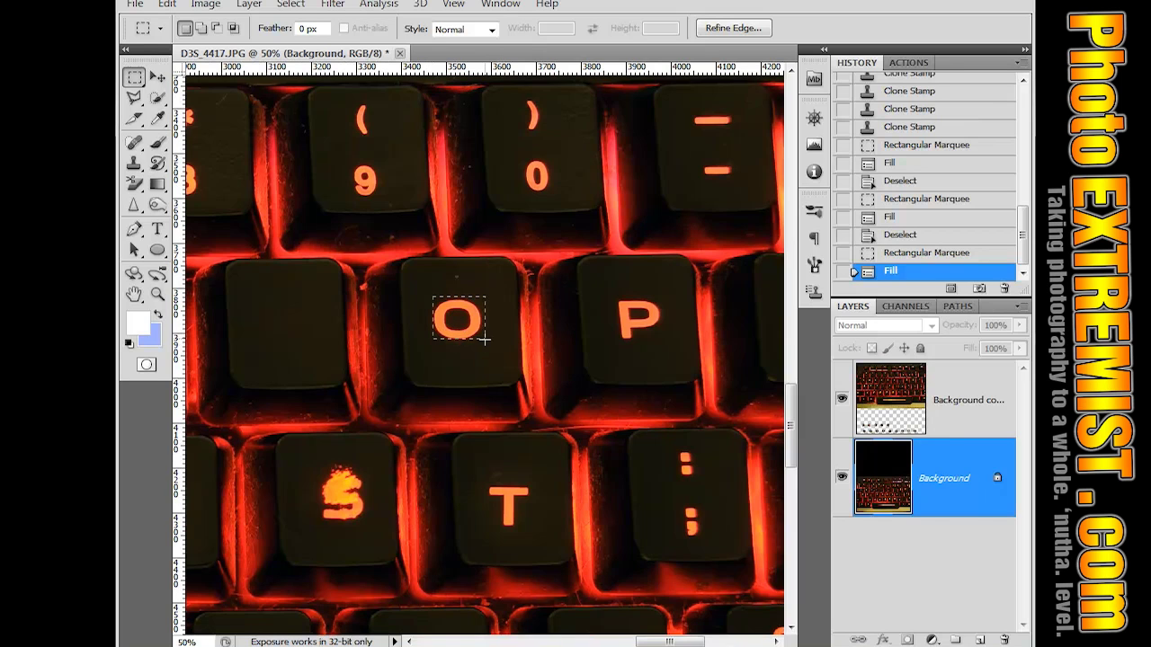
{"action": "left_click_drag", "start_coordinate": [483, 343], "coordinate": [483, 343]}
{"action": "key", "text": "shift+BackSpace"}
{"action": "key", "text": "Return"}
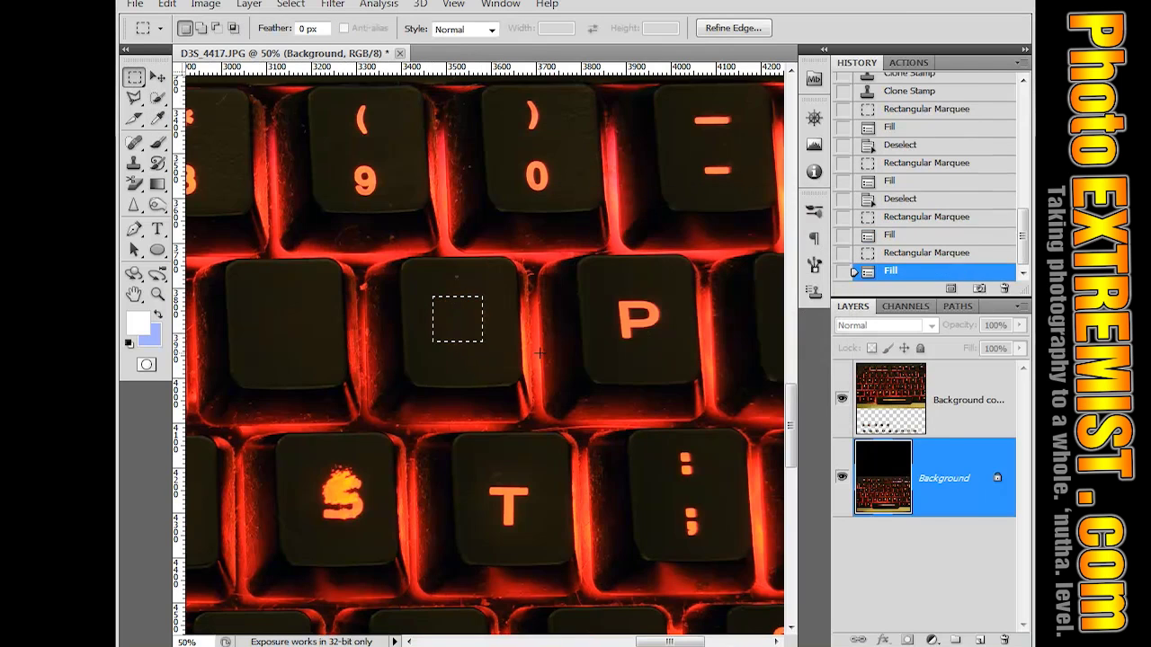
{"action": "scroll", "coordinate": [579, 347], "scroll_direction": "left", "scroll_amount": 4}
{"action": "left_click_drag", "start_coordinate": [478, 303], "coordinate": [532, 343]}
{"action": "key", "text": "shift+BackSpace"}
{"action": "key", "text": "Return"}
{"action": "key", "text": "ctrl+d"}
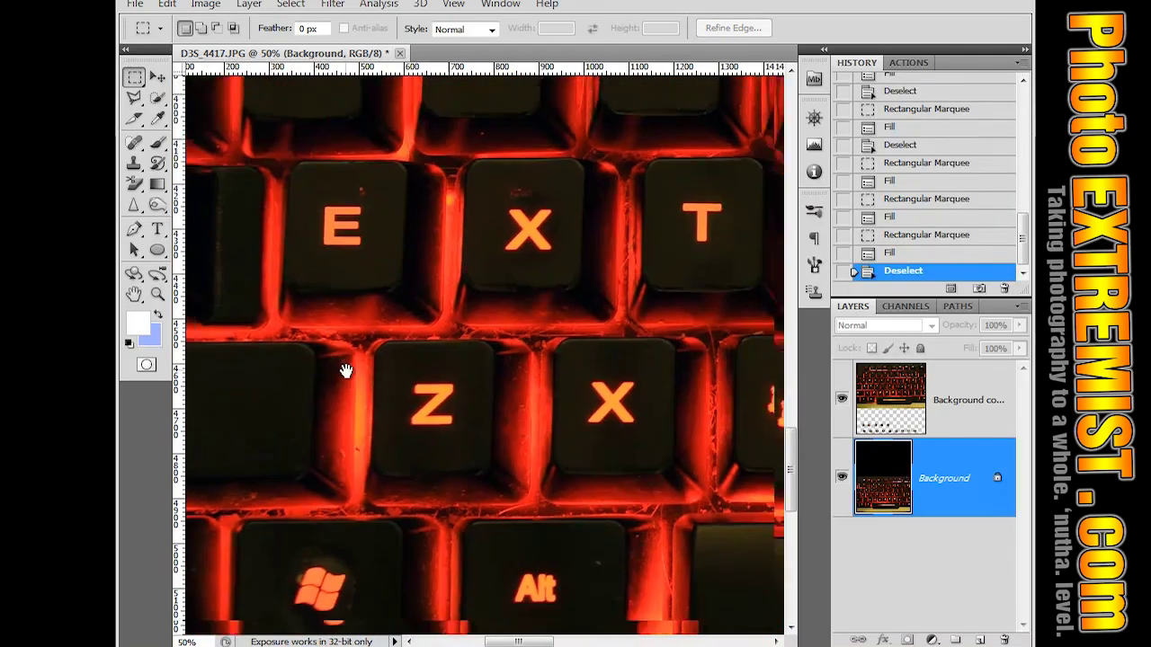
Erase the letter Z from its lower key by selecting it, filling with Content-Aware, and deselecting
{"action": "left_click_drag", "start_coordinate": [346, 372], "coordinate": [339, 355]}
{"action": "left_click_drag", "start_coordinate": [397, 360], "coordinate": [452, 415]}
{"action": "key", "text": "shift+BackSpace"}
{"action": "key", "text": "Return"}
{"action": "key", "text": "shift+BackSpace"}
{"action": "left_click_drag", "start_coordinate": [569, 355], "coordinate": [608, 341]}
{"action": "key", "text": "Return"}
{"action": "left_click", "coordinate": [882, 237]}
{"action": "key", "text": "ctrl+d"}
Select the letter X on the lower key beside the blank Z key, erase it with a Content-Aware fill, and deselect
{"action": "key", "text": "ctrl+plus"}
{"action": "key", "text": "ctrl+plus"}
{"action": "key", "text": "ctrl+plus"}
{"action": "left_click_drag", "start_coordinate": [540, 488], "coordinate": [324, 288]}
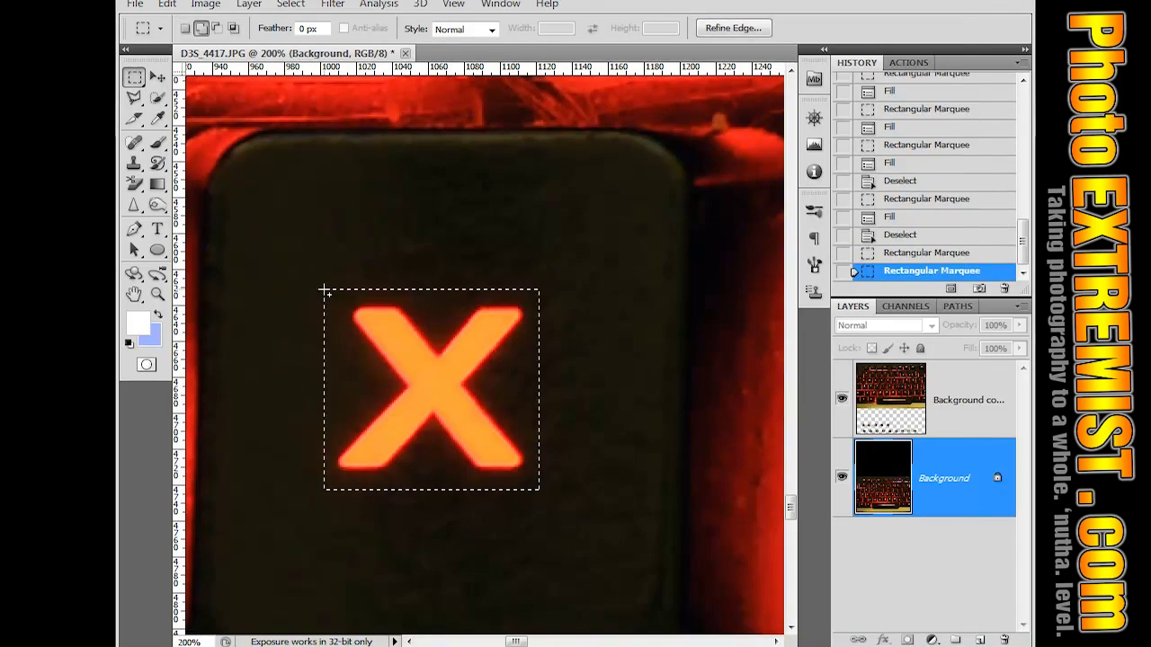
{"action": "key", "text": "shift+BackSpace"}
{"action": "key", "text": "Return"}
{"action": "key", "text": "ctrl+d"}
Erase the letter C from its lower key with a Content-Aware fill
{"action": "key", "text": "ctrl+minus"}
{"action": "key", "text": "ctrl+minus"}
{"action": "key", "text": "shift+BackSpace"}
{"action": "key", "text": "Return"}
Clone clean key surface from the blank X key over the leftover red marks on the C key
{"action": "left_click_drag", "start_coordinate": [191, 385], "coordinate": [430, 391]}
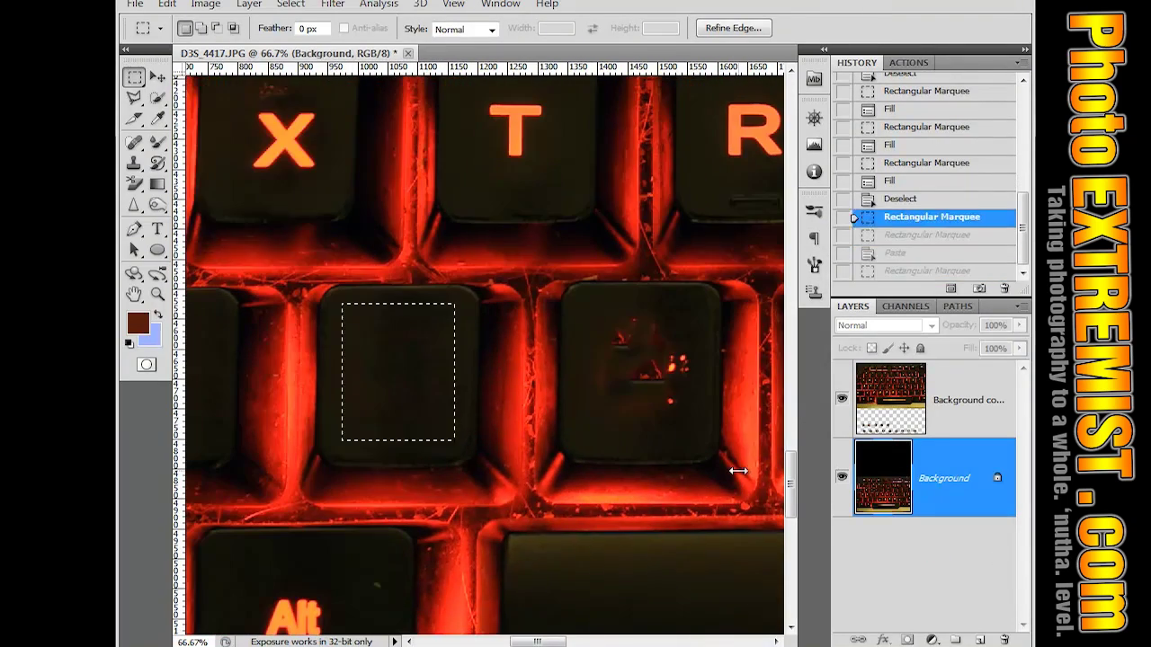
{"action": "key", "text": "s"}
{"action": "key", "text": "ctrl+z"}
{"action": "left_click", "coordinate": [376, 337], "text": "alt"}
{"action": "left_click_drag", "start_coordinate": [657, 378], "coordinate": [603, 339]}
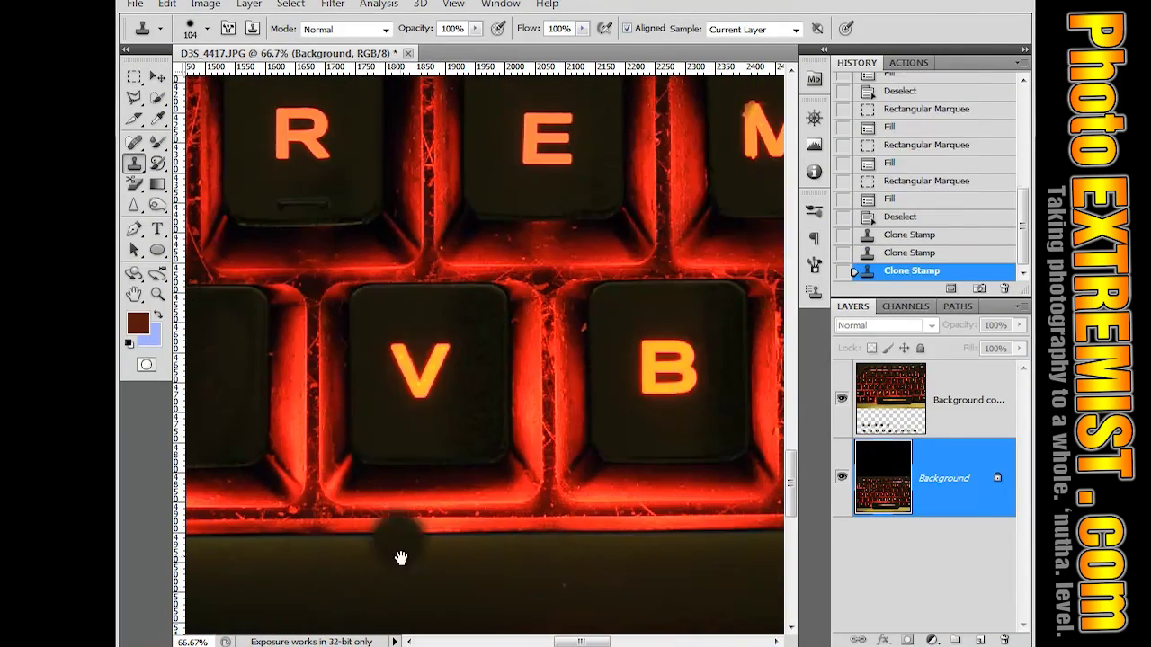
Erase V, B, N, M and the nearby punctuation marks from the lower keys with Content-Aware fills, then deselect
{"action": "key", "text": "m"}
{"action": "left_click_drag", "start_coordinate": [385, 386], "coordinate": [452, 480]}
{"action": "key", "text": "shift+BackSpace"}
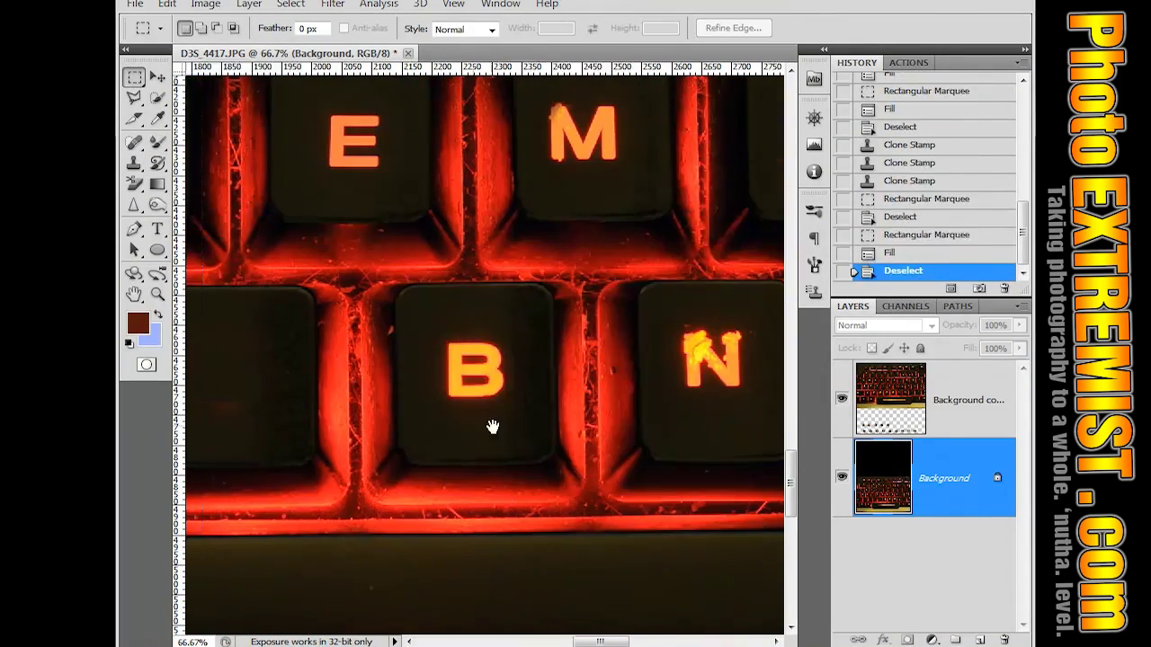
{"action": "left_click_drag", "start_coordinate": [426, 335], "coordinate": [493, 403]}
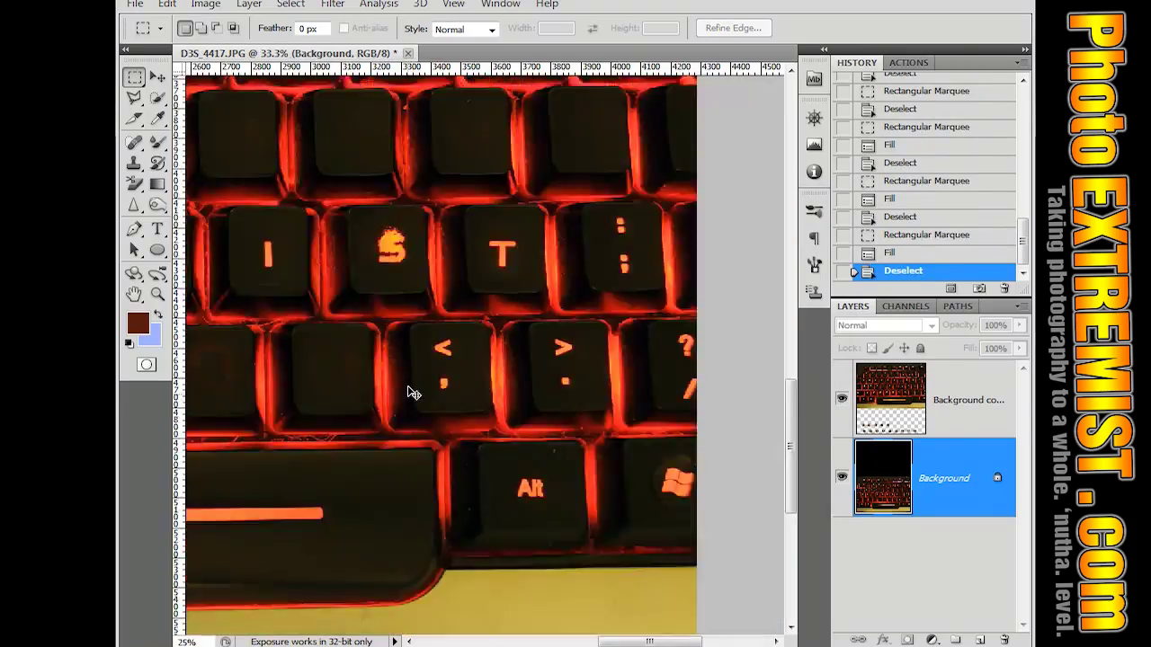
{"action": "key", "text": "ctrl+minus"}
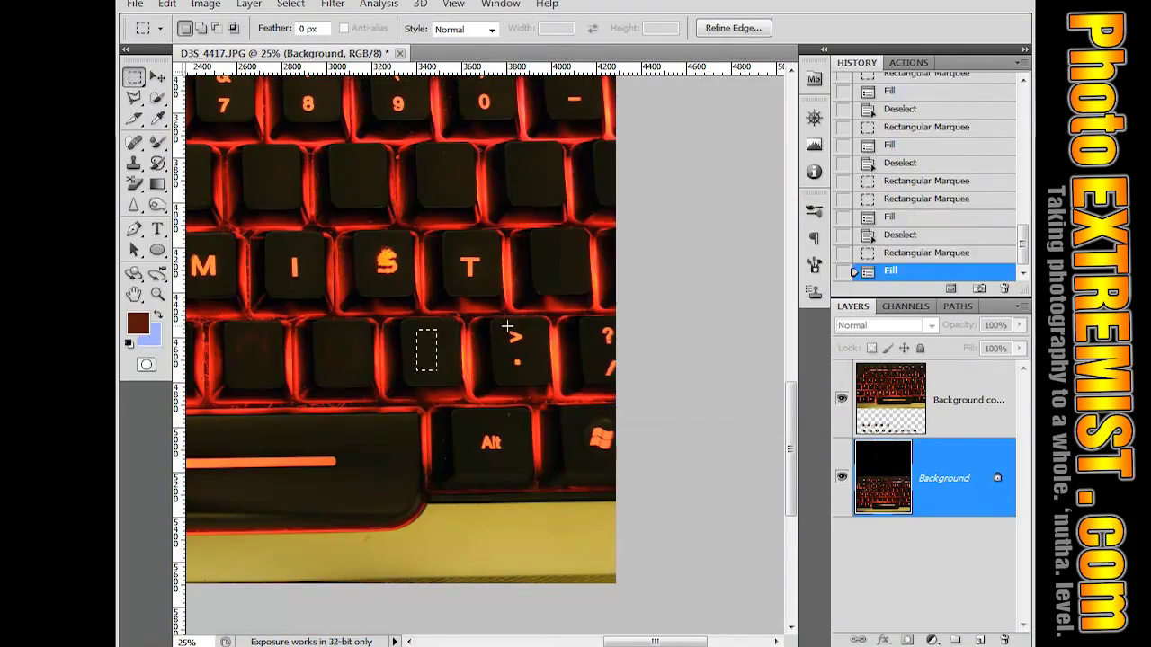
{"action": "key", "text": "ctrl+d"}
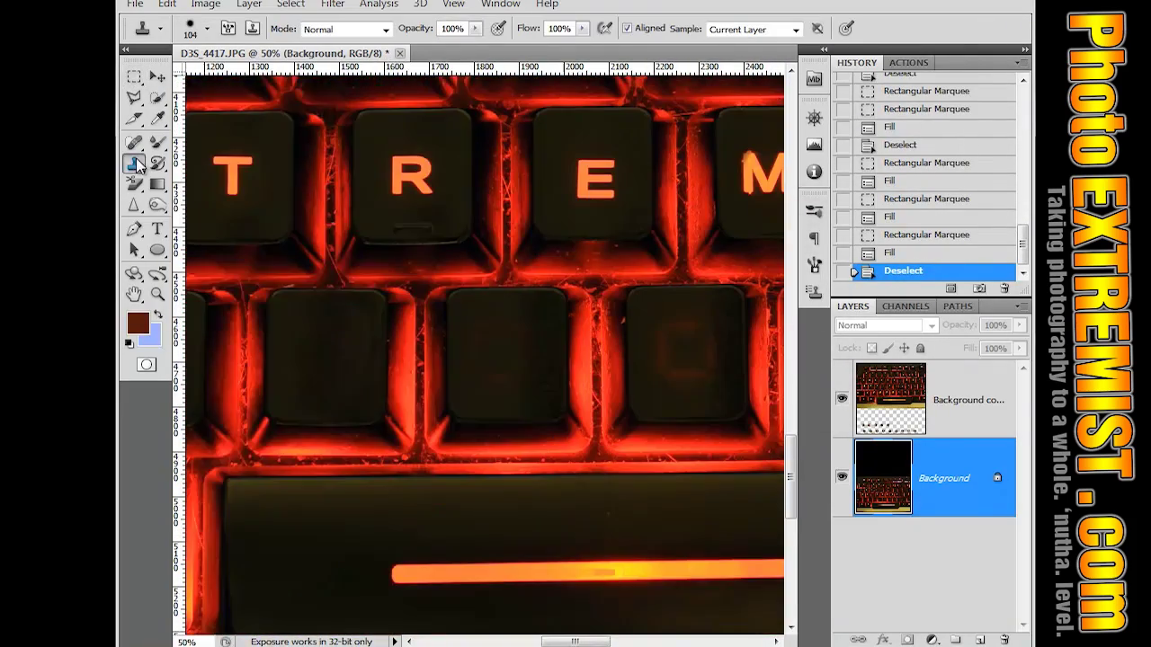
Set the Clone Stamp brush to 67 px and clone clean key surface over the faint letter traces on the B key
{"action": "left_click_drag", "start_coordinate": [629, 450], "coordinate": [341, 441]}
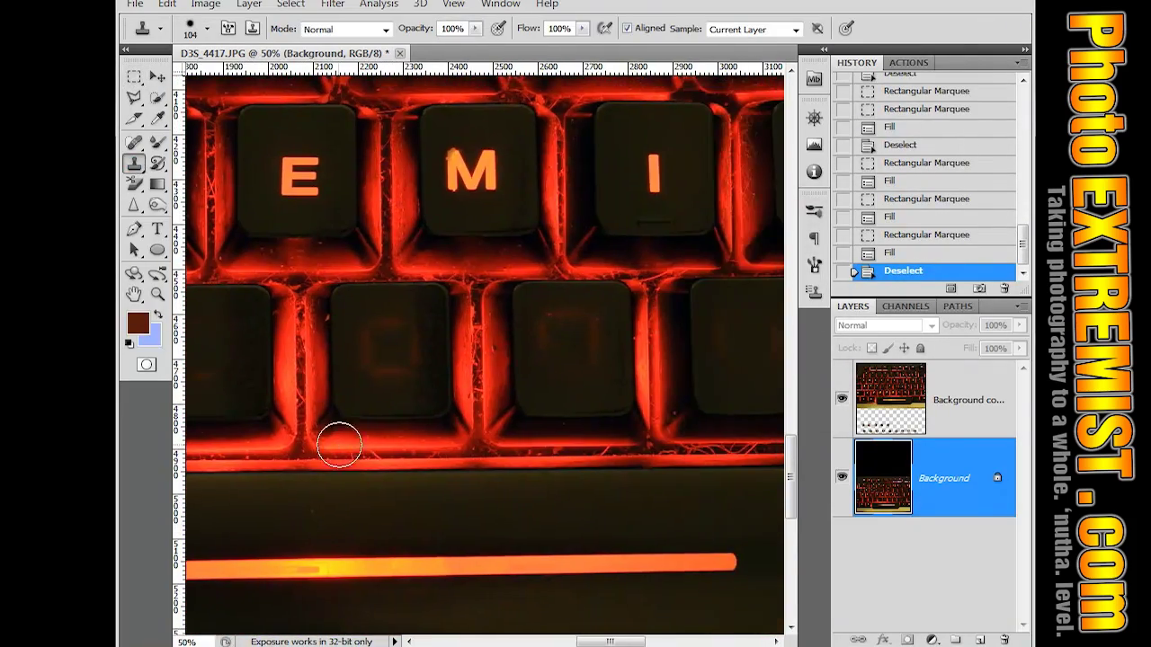
{"action": "left_click", "coordinate": [206, 29]}
{"action": "left_click_drag", "start_coordinate": [166, 75], "coordinate": [165, 77]}
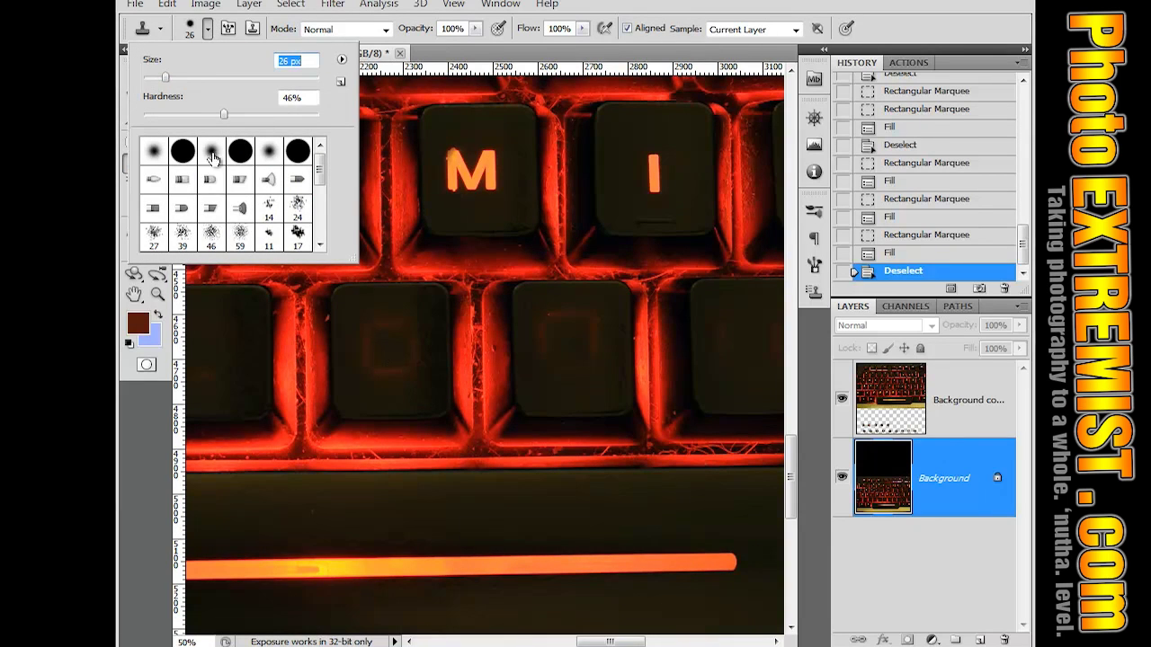
{"action": "key", "text": "Return"}
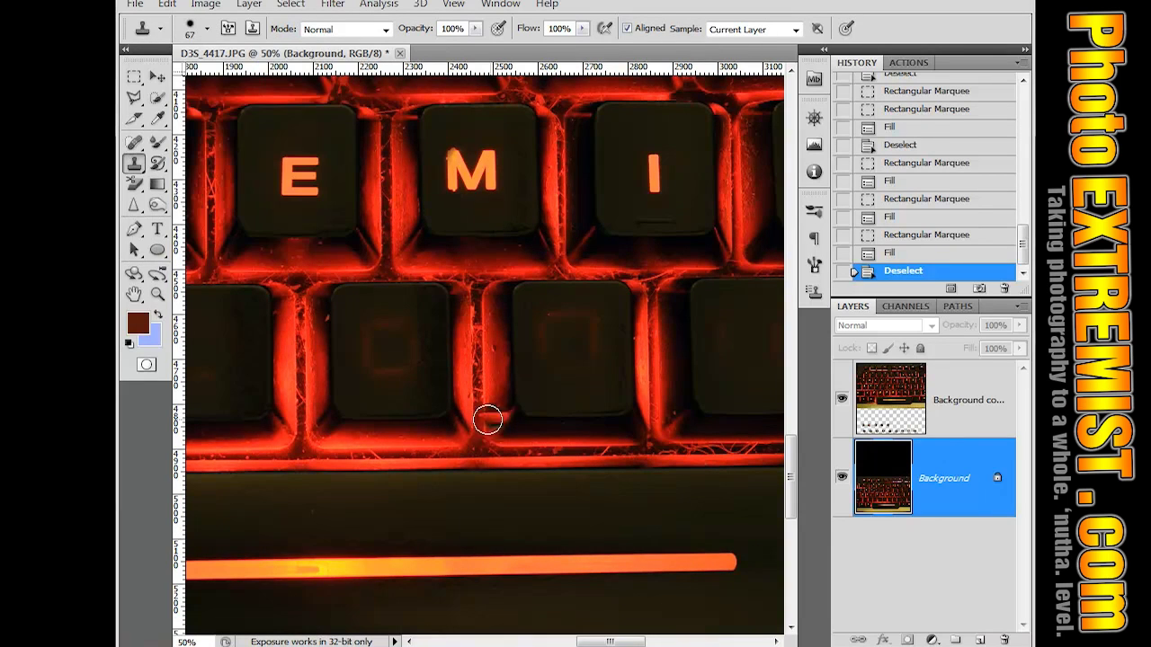
{"action": "left_click", "coordinate": [403, 397], "text": "alt"}
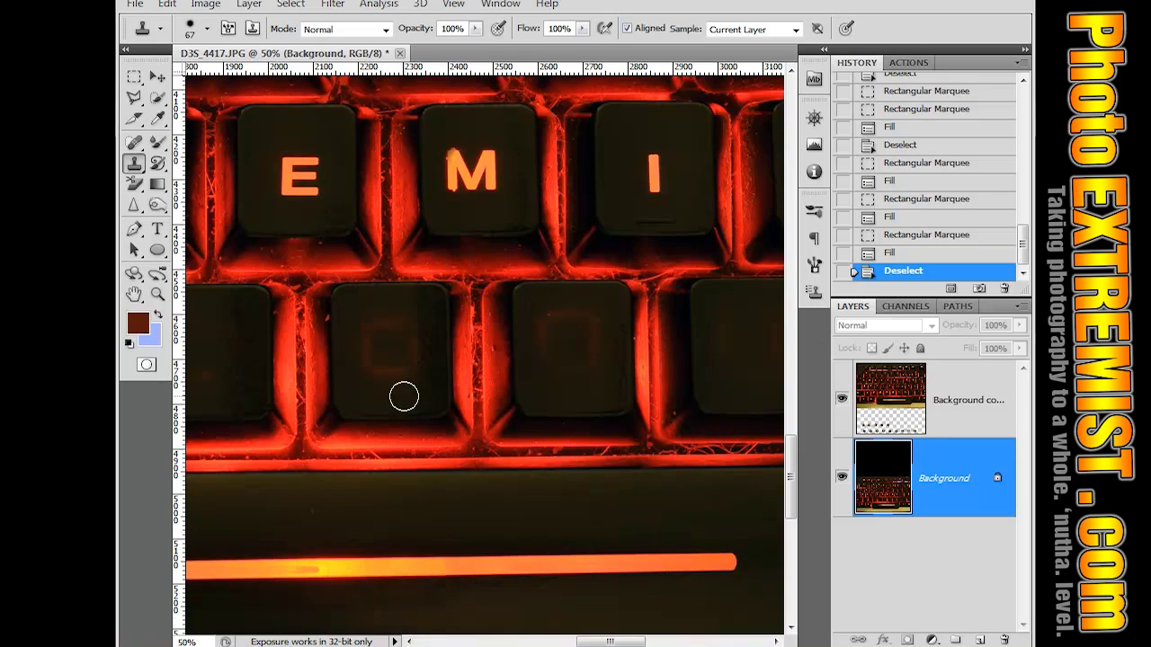
{"action": "mouse_move", "coordinate": [407, 378]}
{"action": "left_mouse_down"}
{"action": "mouse_move", "coordinate": [375, 376]}
{"action": "mouse_move", "coordinate": [372, 406]}
{"action": "left_mouse_up"}
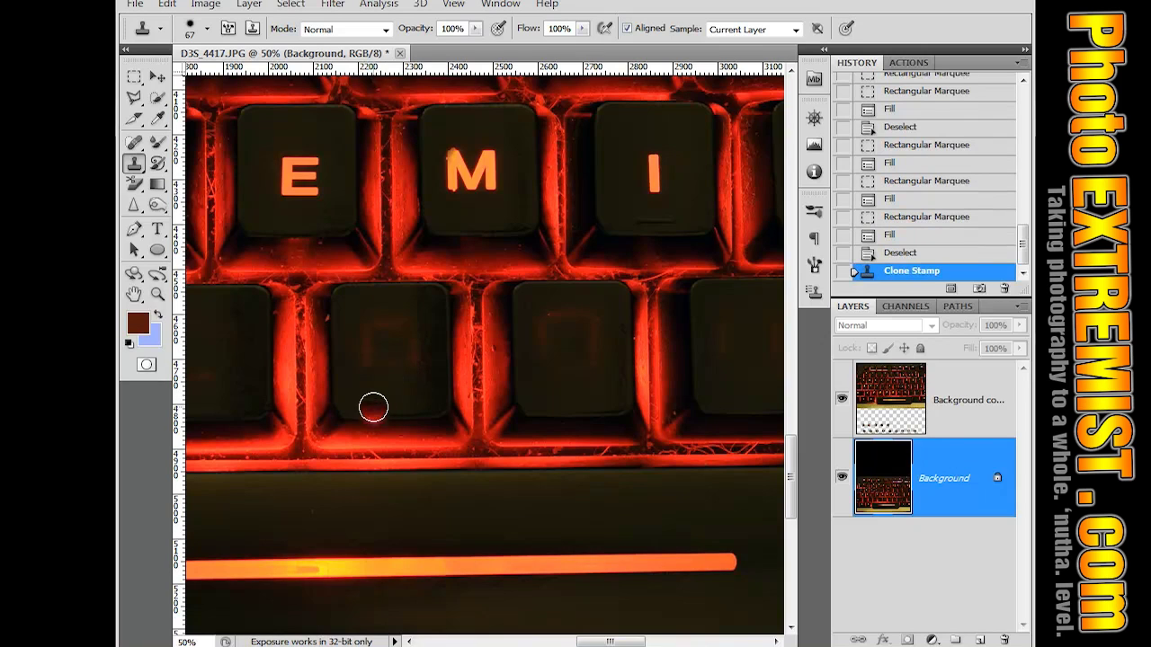
{"action": "mouse_move", "coordinate": [369, 352]}
{"action": "left_mouse_down"}
{"action": "mouse_move", "coordinate": [367, 391]}
{"action": "mouse_move", "coordinate": [371, 337]}
{"action": "left_mouse_up"}
Clone away the remaining red tint on the upper and middle parts of the blank B key
{"action": "left_click", "coordinate": [370, 398], "text": "alt"}
{"action": "key", "text": "ctrl+plus"}
{"action": "key", "text": "ctrl+plus"}
{"action": "key", "text": "ctrl+plus"}
{"action": "key", "text": "ctrl+plus"}
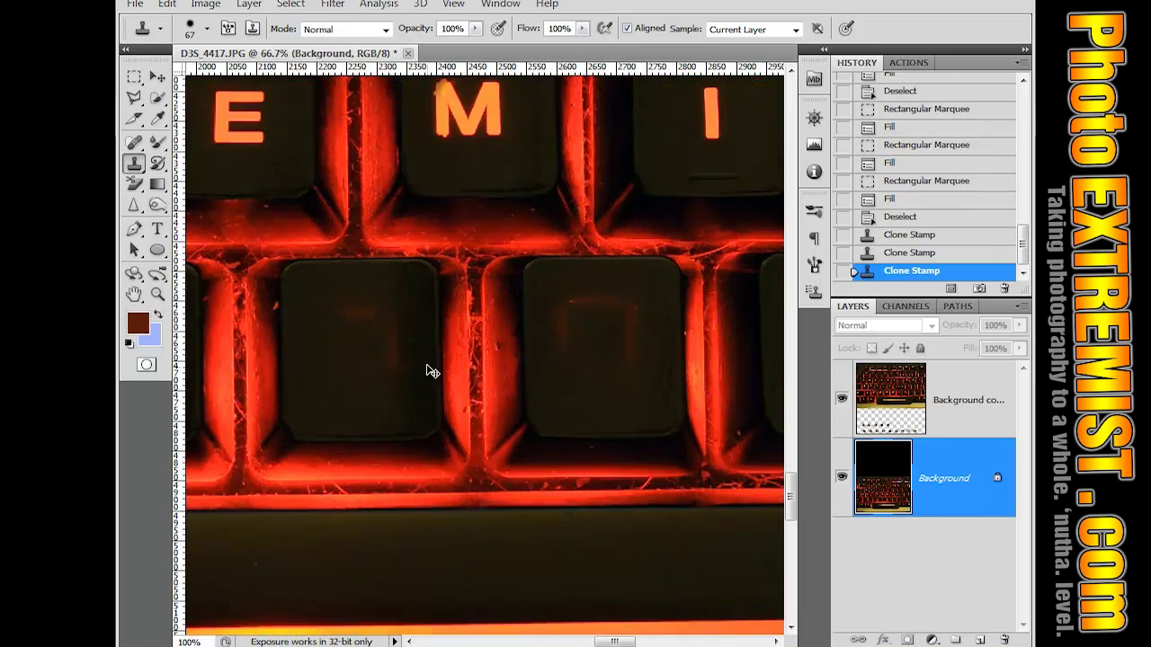
{"action": "left_click_drag", "start_coordinate": [426, 422], "coordinate": [436, 445]}
{"action": "scroll", "coordinate": [435, 444], "scroll_direction": "down", "scroll_amount": 2}
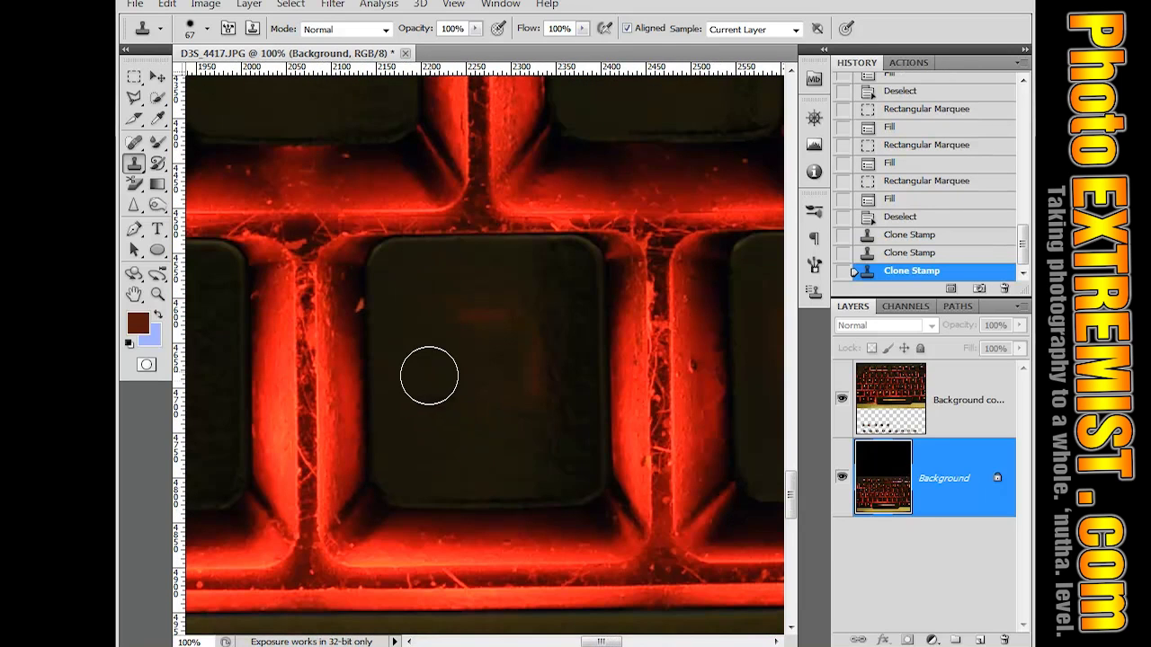
{"action": "left_click_drag", "start_coordinate": [485, 322], "coordinate": [506, 323]}
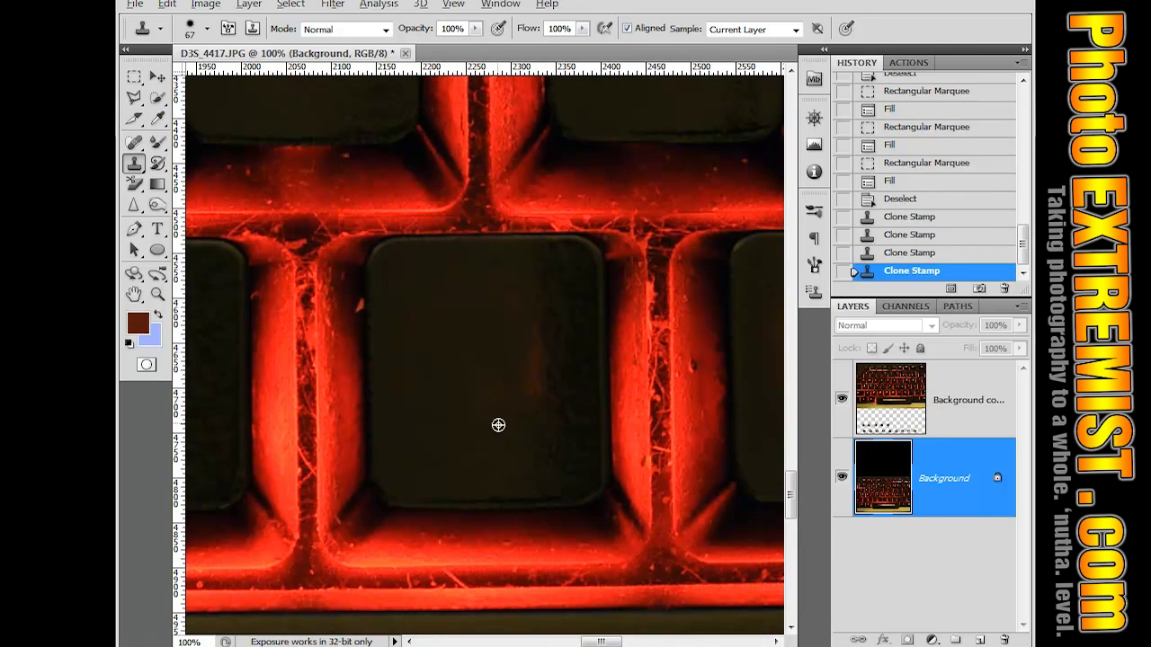
{"action": "left_click", "coordinate": [532, 451], "text": "alt"}
{"action": "left_click", "coordinate": [534, 361]}
Clone clean key surface over the faint letter traces on the blank N key
{"action": "left_click_drag", "start_coordinate": [719, 386], "coordinate": [244, 392]}
{"action": "left_click", "coordinate": [331, 462], "text": "alt"}
{"action": "left_click", "coordinate": [330, 370]}
{"action": "left_click_drag", "start_coordinate": [418, 353], "coordinate": [411, 326]}
{"action": "left_click", "coordinate": [315, 371]}
{"action": "left_click", "coordinate": [347, 360], "text": "alt"}
{"action": "left_click", "coordinate": [372, 318]}
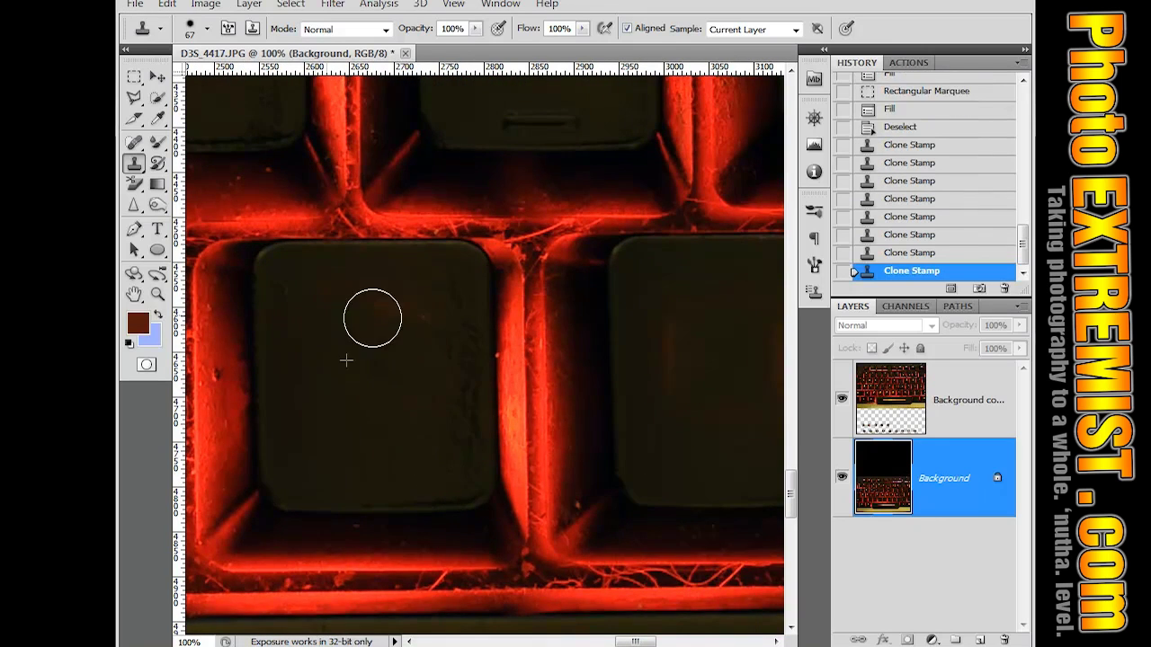
Clone clean key surface over the faint red traces on the blank M key and its neighbouring keys
{"action": "left_click_drag", "start_coordinate": [680, 441], "coordinate": [361, 441]}
{"action": "left_click", "coordinate": [346, 440]}
{"action": "left_click", "coordinate": [925, 255]}
{"action": "left_click", "coordinate": [354, 351]}
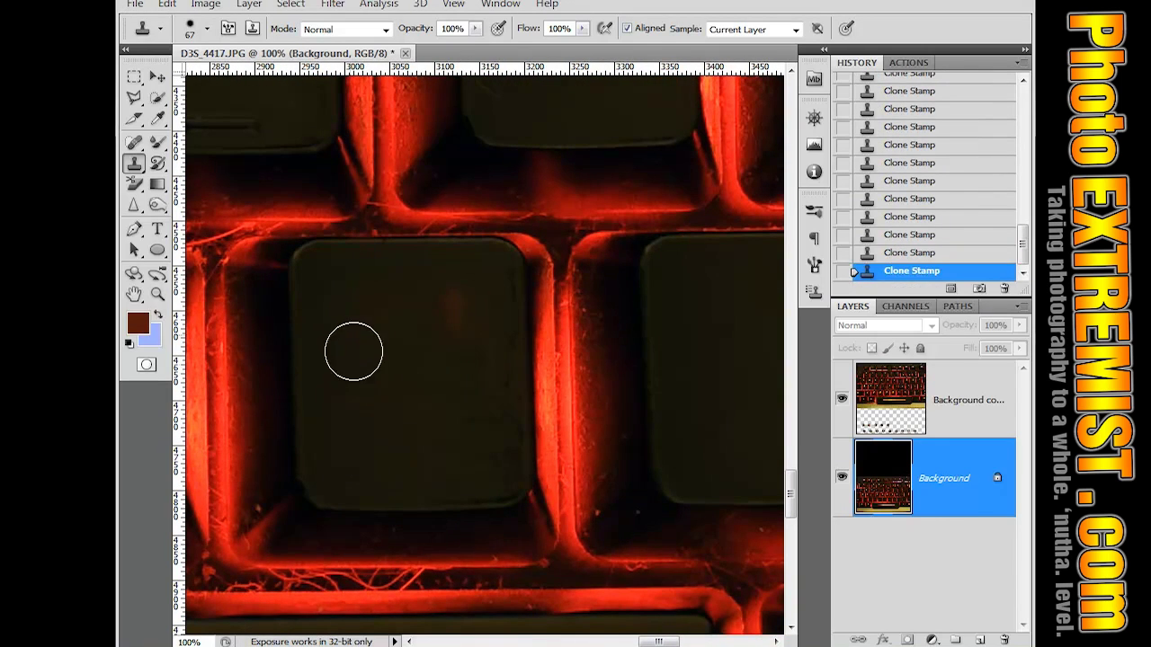
{"action": "left_click", "coordinate": [445, 316]}
{"action": "left_click_drag", "start_coordinate": [546, 424], "coordinate": [474, 427]}
{"action": "left_click_drag", "start_coordinate": [321, 327], "coordinate": [629, 534]}
{"action": "left_click_drag", "start_coordinate": [720, 512], "coordinate": [366, 428]}
{"action": "left_click_drag", "start_coordinate": [565, 429], "coordinate": [455, 437]}
{"action": "left_click", "coordinate": [513, 269], "text": "alt"}
{"action": "left_click", "coordinate": [460, 356]}
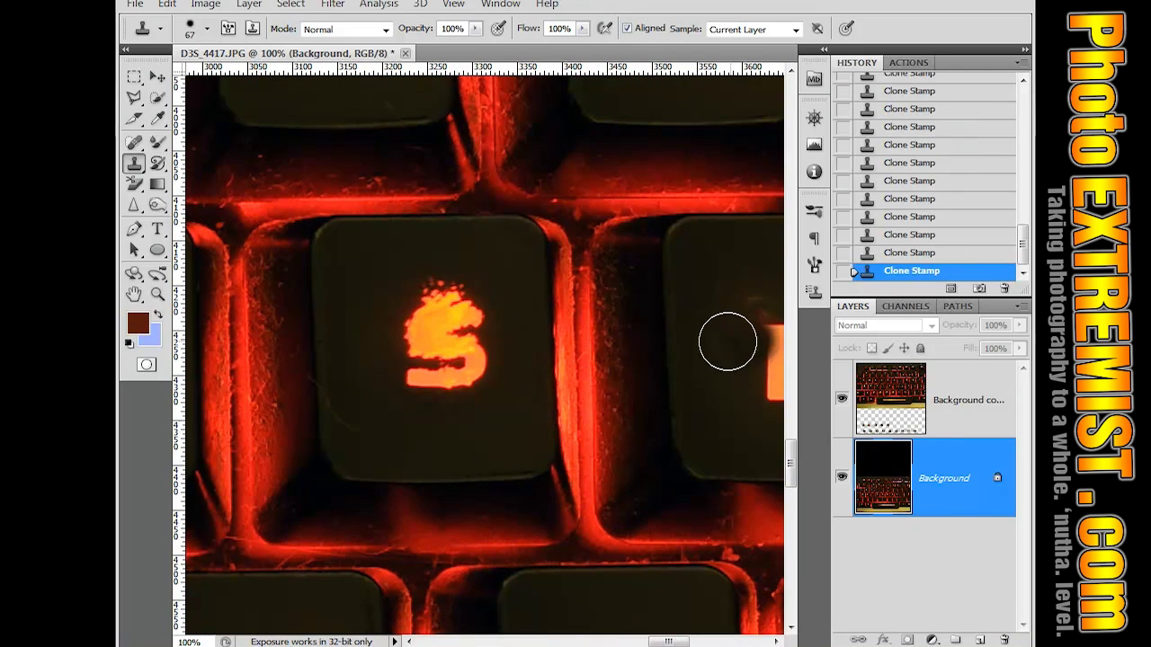
Set the Clone Stamp brush to 31 px with 81% hardness for touching up the ragged S key
{"action": "key", "text": "ctrl+plus"}
{"action": "key", "text": "ctrl+plus"}
{"action": "key", "text": "ctrl+minus"}
{"action": "key", "text": "ctrl+minus"}
{"action": "key", "text": "ctrl+minus"}
{"action": "key", "text": "ctrl+minus"}
{"action": "key", "text": "ctrl+minus"}
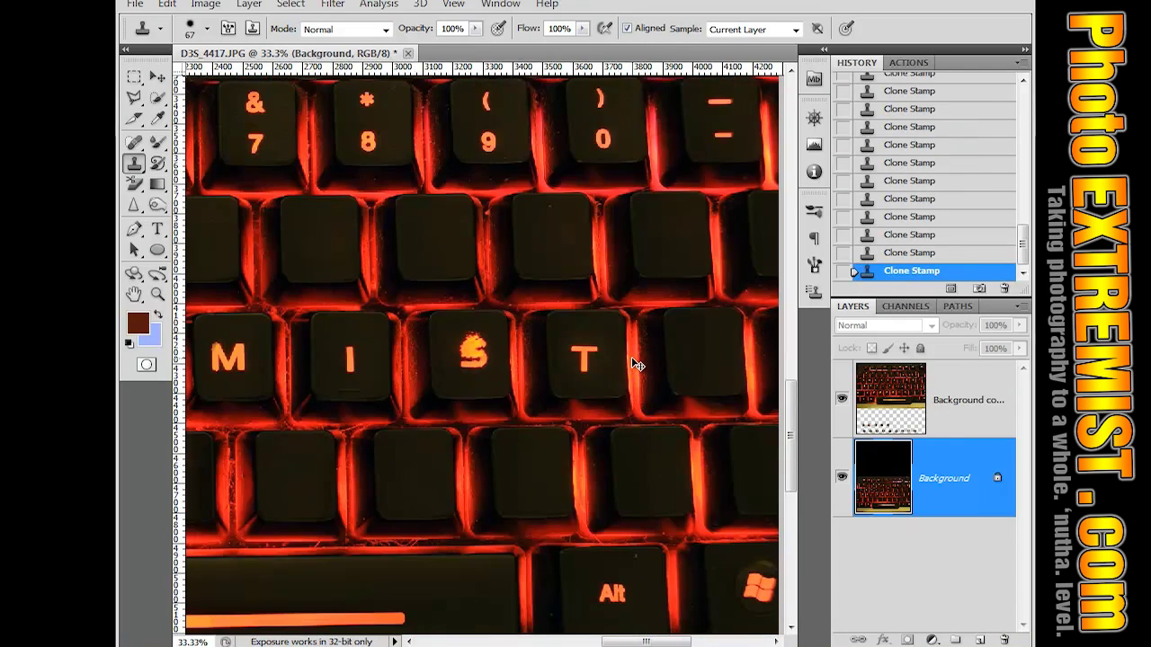
{"action": "key", "text": "ctrl+plus"}
{"action": "key", "text": "ctrl+plus"}
{"action": "key", "text": "ctrl+plus"}
{"action": "key", "text": "ctrl+plus"}
{"action": "key", "text": "ctrl+plus"}
{"action": "left_click_drag", "start_coordinate": [561, 351], "coordinate": [620, 411]}
{"action": "key", "text": "ctrl+minus"}
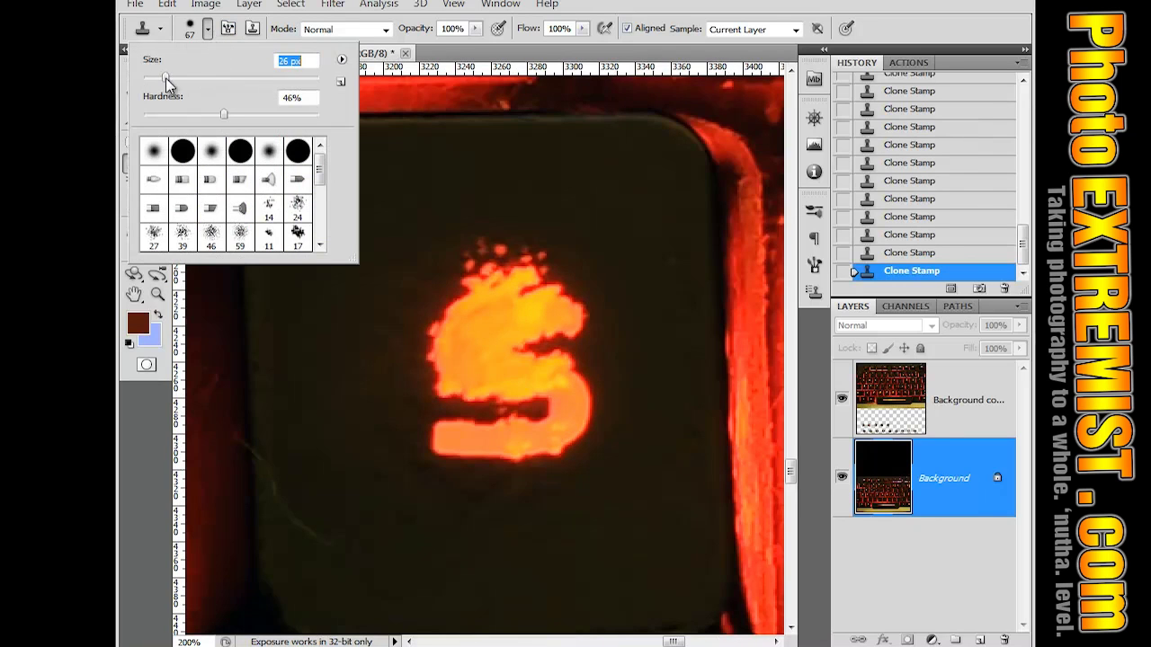
{"action": "left_click_drag", "start_coordinate": [165, 77], "coordinate": [169, 77]}
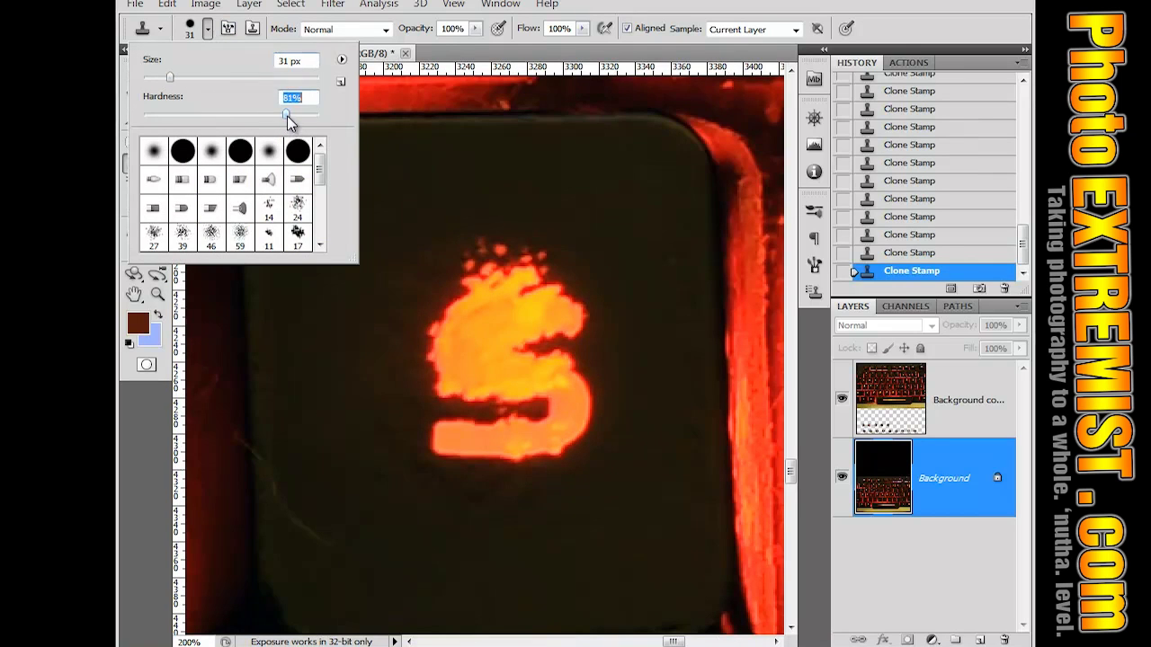
Try to clone clean key surface over the ragged top edge of the letter S
{"action": "left_click", "coordinate": [534, 190], "text": "alt"}
{"action": "mouse_move", "coordinate": [542, 251]}
{"action": "left_mouse_down"}
{"action": "mouse_move", "coordinate": [484, 268]}
{"action": "mouse_move", "coordinate": [550, 267]}
{"action": "mouse_move", "coordinate": [519, 262]}
{"action": "left_mouse_up"}
{"action": "left_click", "coordinate": [552, 190], "text": "alt"}
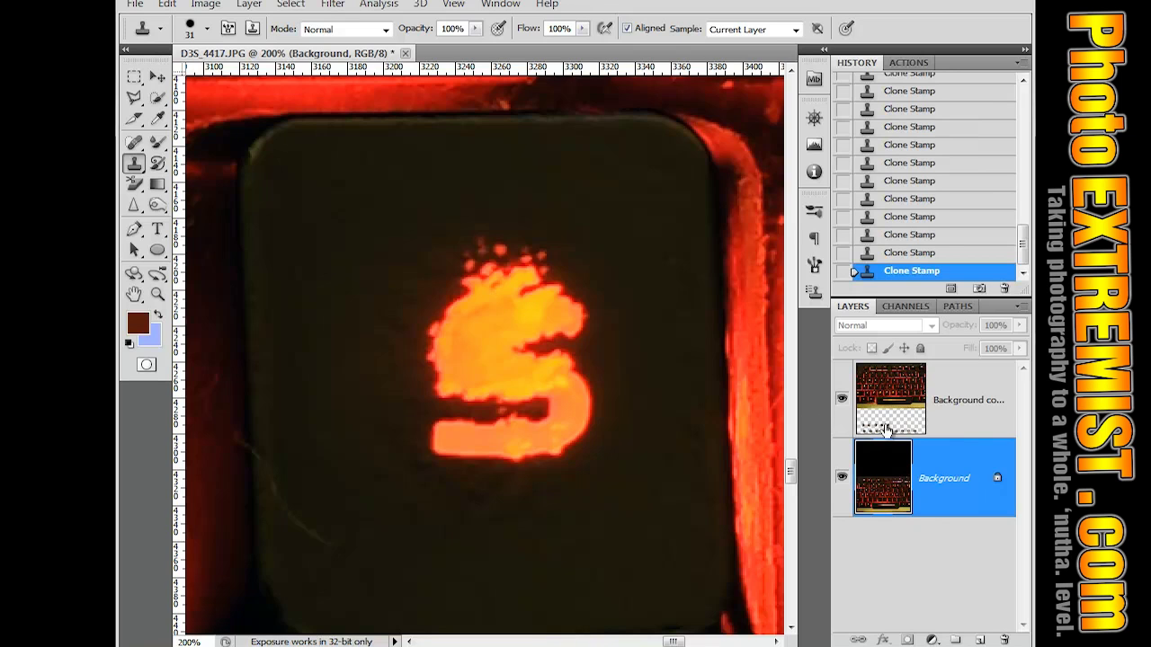
Hide the Background layer and examine what the Background copy layer contains
{"action": "left_click", "coordinate": [842, 479]}
{"action": "key", "text": "ctrl+minus"}
{"action": "key", "text": "ctrl+minus"}
{"action": "key", "text": "ctrl+minus"}
{"action": "key", "text": "ctrl+minus"}
{"action": "key", "text": "ctrl+minus"}
{"action": "key", "text": "ctrl+minus"}
{"action": "key", "text": "ctrl+minus"}
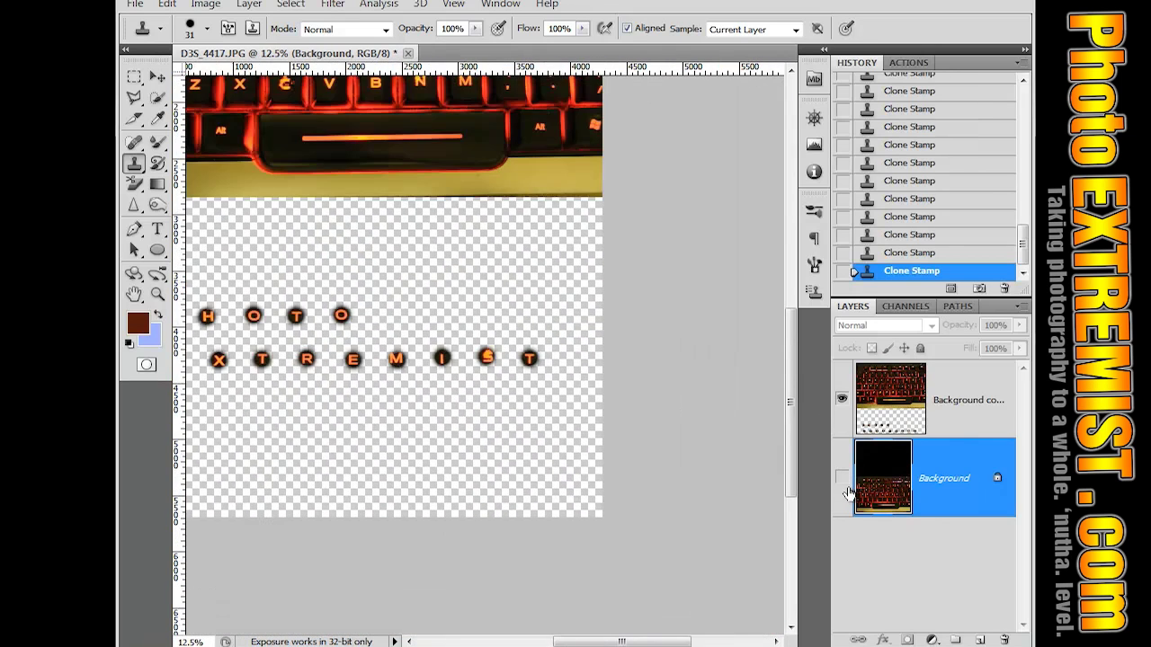
Examine the moved letters on the Background copy layer, especially the ragged S at the end of EXTREMIST
{"action": "key", "text": "ctrl+minus"}
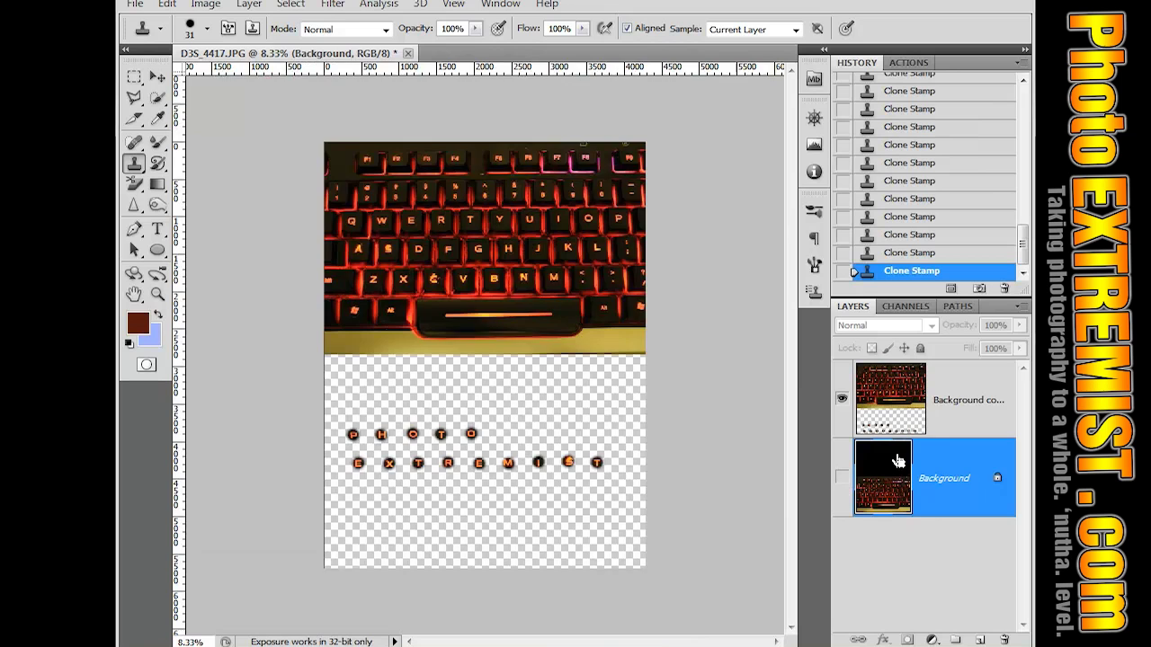
{"action": "key", "text": "ctrl+minus"}
{"action": "key", "text": "ctrl+plus"}
{"action": "key", "text": "ctrl+plus"}
{"action": "key", "text": "ctrl+plus"}
{"action": "key", "text": "ctrl+plus"}
{"action": "left_click_drag", "start_coordinate": [765, 462], "coordinate": [557, 154]}
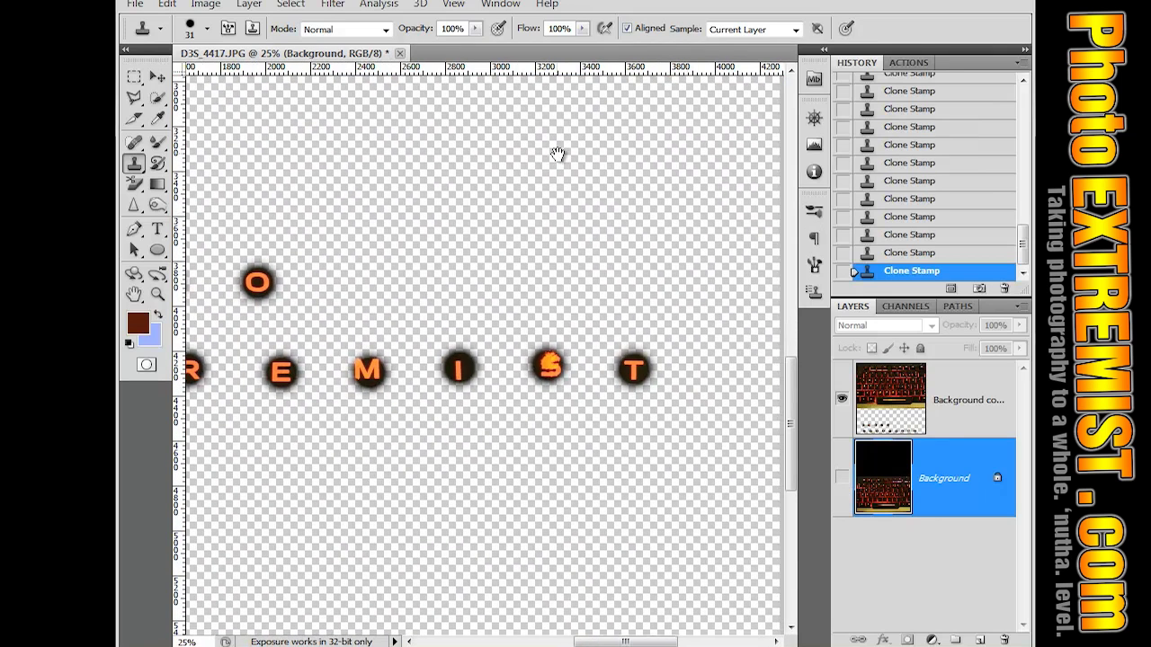
Show the Background layer again, select both layers and flatten the image
{"action": "left_click", "coordinate": [842, 500]}
{"action": "key", "text": "ctrl+minus"}
{"action": "key", "text": "ctrl+minus"}
{"action": "key", "text": "ctrl+minus"}
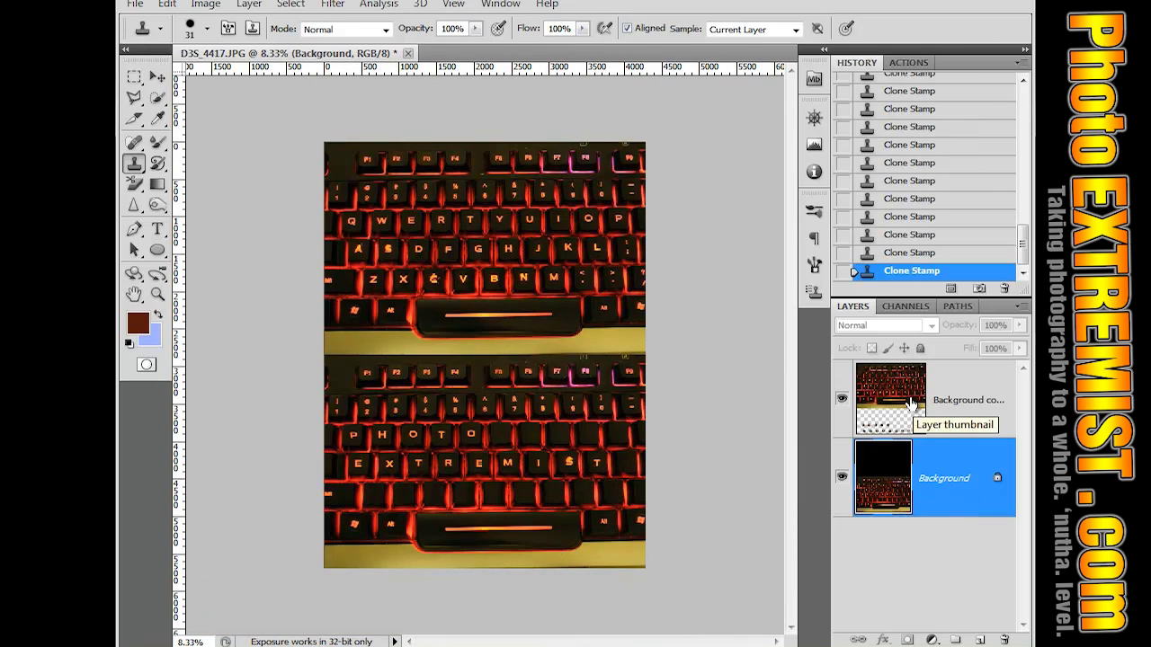
{"action": "left_click", "coordinate": [884, 421], "text": "shift"}
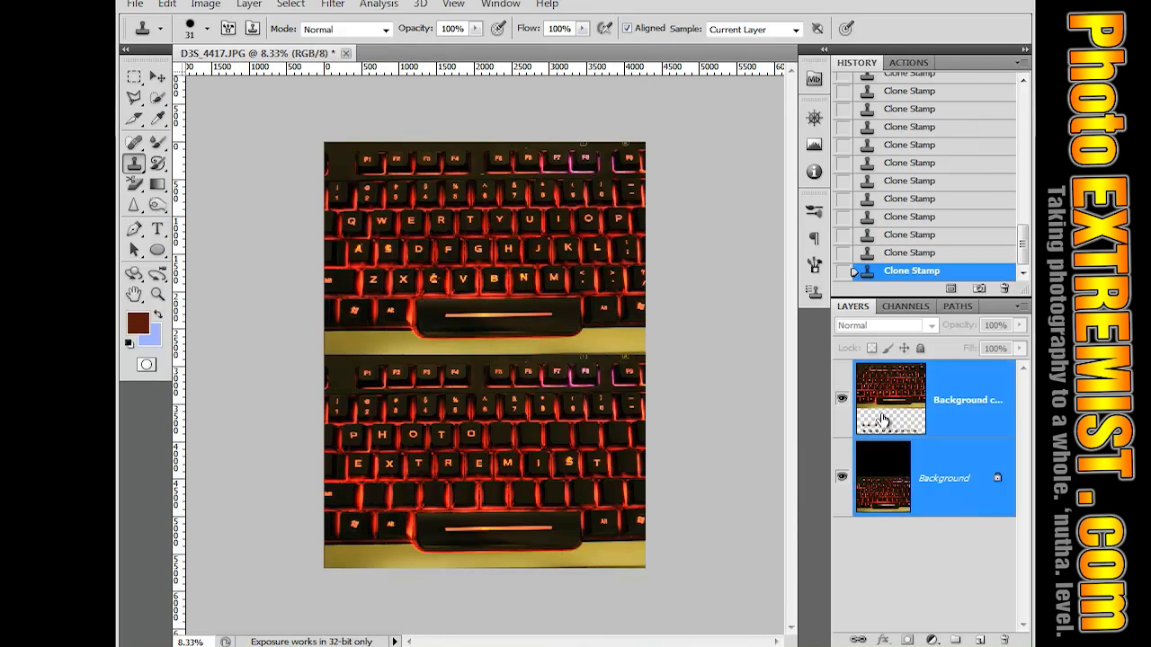
{"action": "left_click", "coordinate": [251, 5]}
{"action": "left_click", "coordinate": [314, 591]}
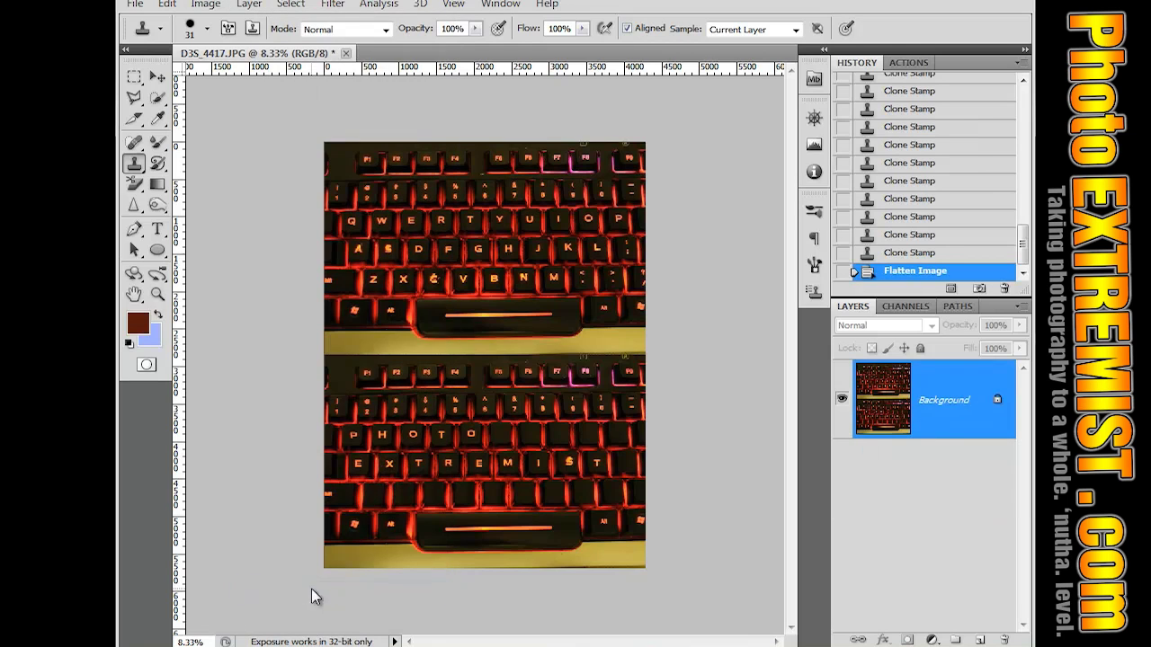
Clone clean key surface over the ragged specks and red glow along the top edge of the S in EXTREMIST
{"action": "left_click", "coordinate": [133, 77]}
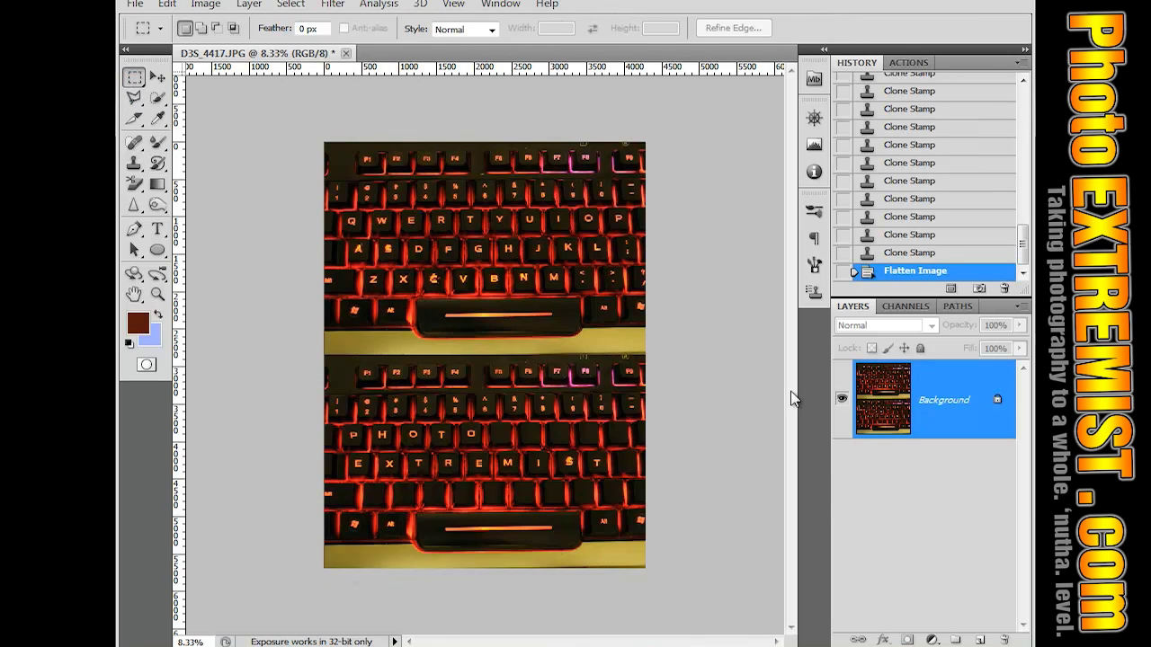
{"action": "key", "text": "ctrl+plus"}
{"action": "key", "text": "ctrl+plus"}
{"action": "key", "text": "ctrl+plus"}
{"action": "key", "text": "ctrl+plus"}
{"action": "left_click_drag", "start_coordinate": [524, 567], "coordinate": [347, 192]}
{"action": "left_click_drag", "start_coordinate": [748, 570], "coordinate": [572, 537]}
{"action": "scroll", "coordinate": [568, 534], "scroll_direction": "up", "scroll_amount": 3}
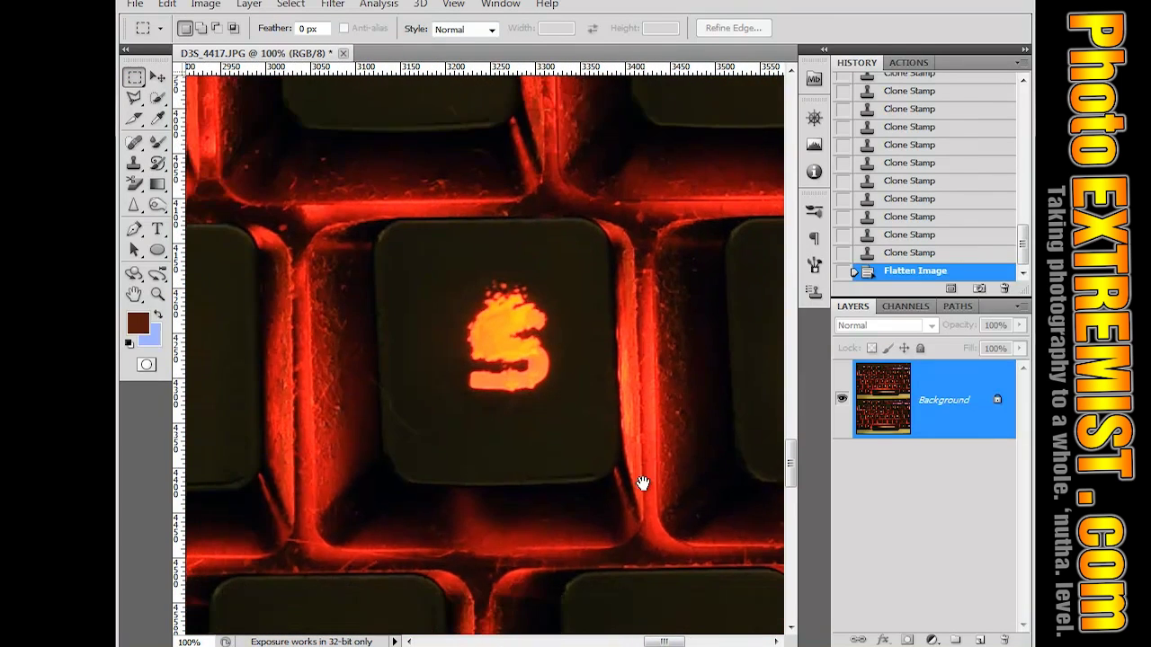
{"action": "scroll", "coordinate": [644, 469], "scroll_direction": "up", "scroll_amount": 2}
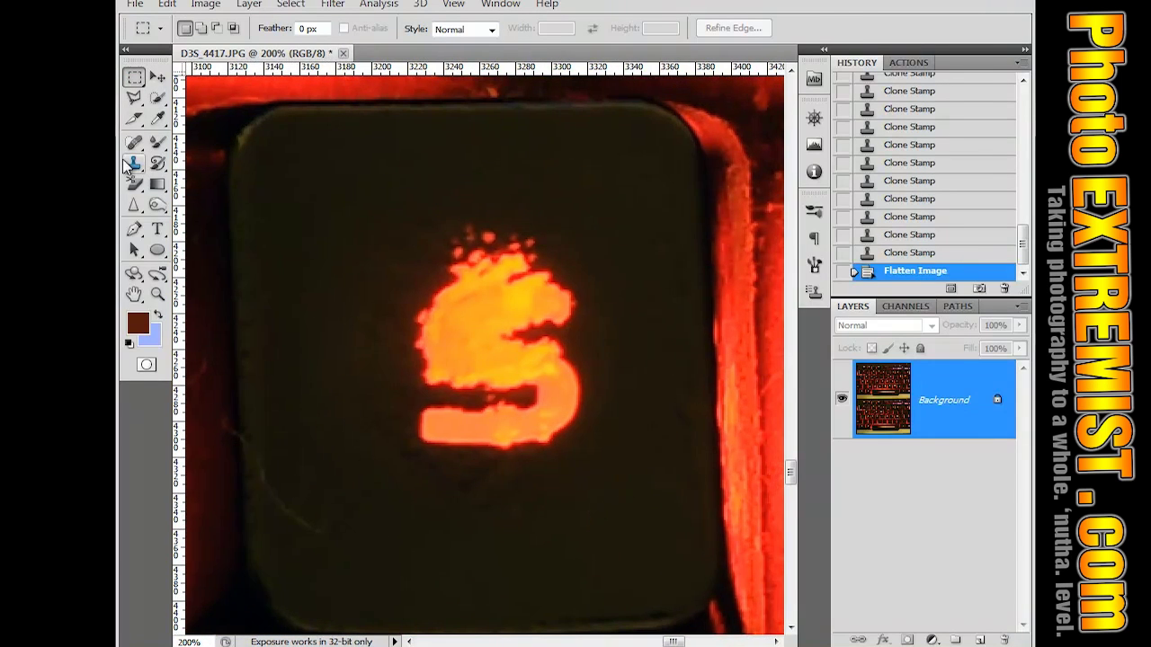
{"action": "left_click", "coordinate": [132, 164]}
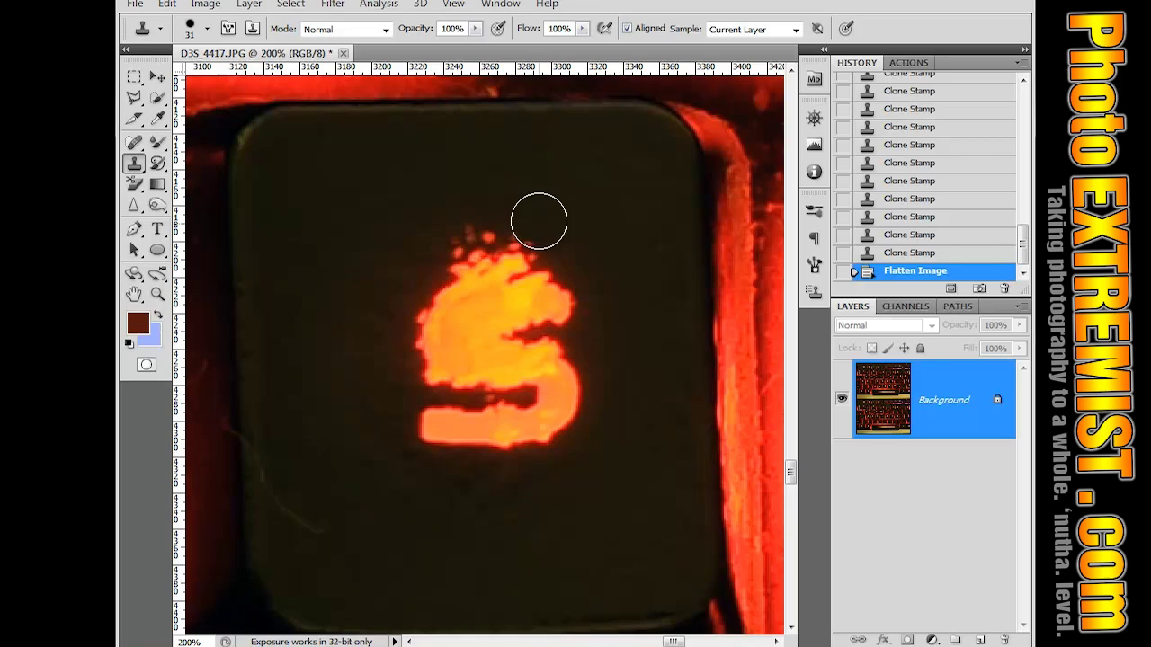
{"action": "left_click_drag", "start_coordinate": [532, 249], "coordinate": [434, 280]}
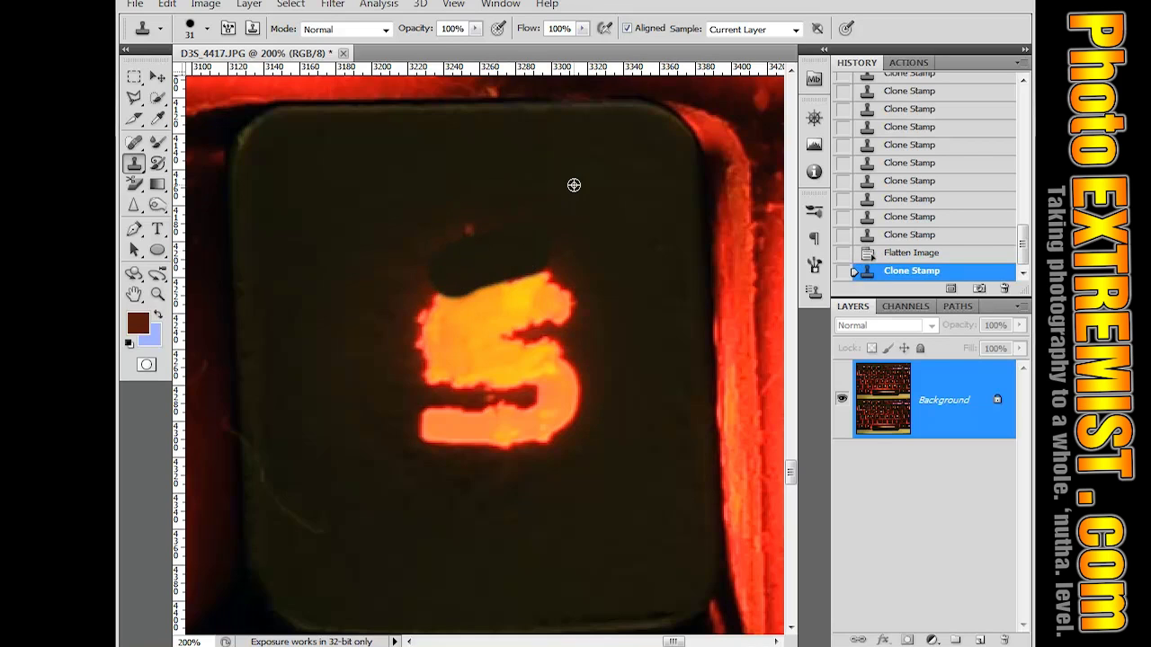
{"action": "left_click", "coordinate": [574, 185], "text": "alt"}
{"action": "mouse_move", "coordinate": [507, 224]}
{"action": "left_mouse_down"}
{"action": "mouse_move", "coordinate": [438, 236]}
{"action": "mouse_move", "coordinate": [504, 228]}
{"action": "mouse_move", "coordinate": [575, 254]}
{"action": "left_mouse_up"}
{"action": "left_click", "coordinate": [453, 182], "text": "alt"}
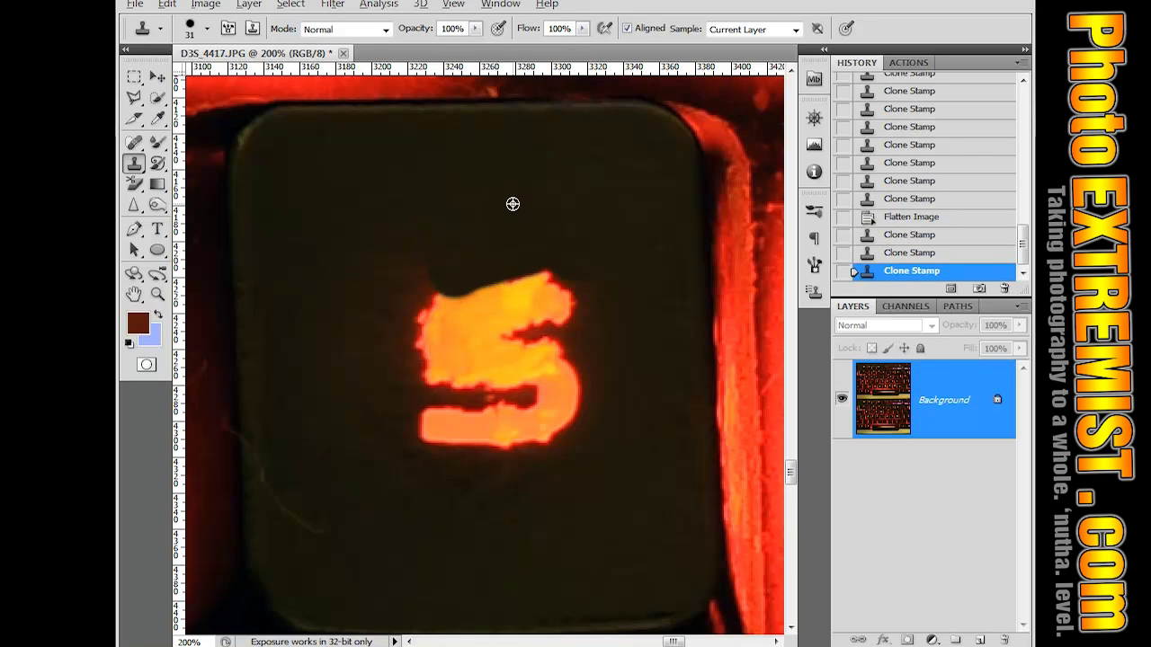
{"action": "left_click", "coordinate": [390, 278]}
Clone clean key surface along the left side of the S and over the scratch at the key's lower left
{"action": "left_click", "coordinate": [484, 231], "text": "alt"}
{"action": "mouse_move", "coordinate": [432, 267]}
{"action": "left_mouse_down"}
{"action": "mouse_move", "coordinate": [388, 297]}
{"action": "mouse_move", "coordinate": [375, 362]}
{"action": "left_mouse_up"}
{"action": "left_click", "coordinate": [392, 219], "text": "alt"}
{"action": "left_click_drag", "start_coordinate": [388, 281], "coordinate": [351, 418]}
{"action": "left_click", "coordinate": [378, 283], "text": "alt"}
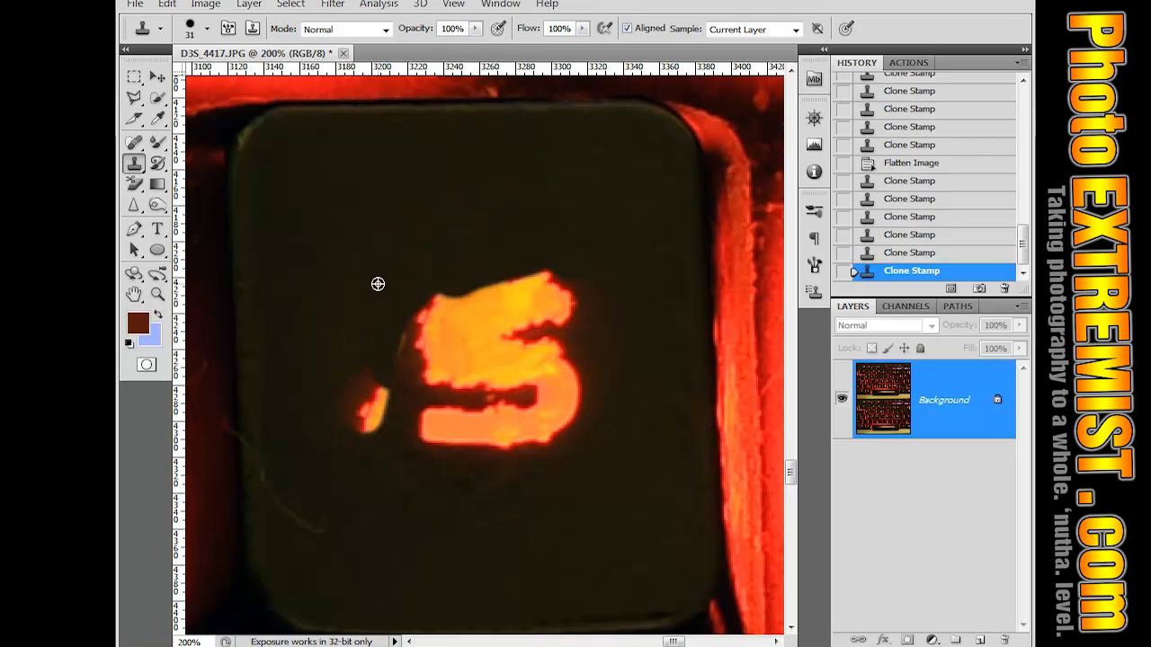
{"action": "left_click", "coordinate": [363, 423]}
{"action": "left_click", "coordinate": [360, 374]}
{"action": "left_click_drag", "start_coordinate": [312, 521], "coordinate": [292, 493]}
Trim the S's bottom and top edges smooth by cloning clean key surface over them
{"action": "left_click", "coordinate": [348, 509], "text": "alt"}
{"action": "left_click", "coordinate": [579, 504], "text": "alt"}
{"action": "left_click_drag", "start_coordinate": [541, 460], "coordinate": [458, 472]}
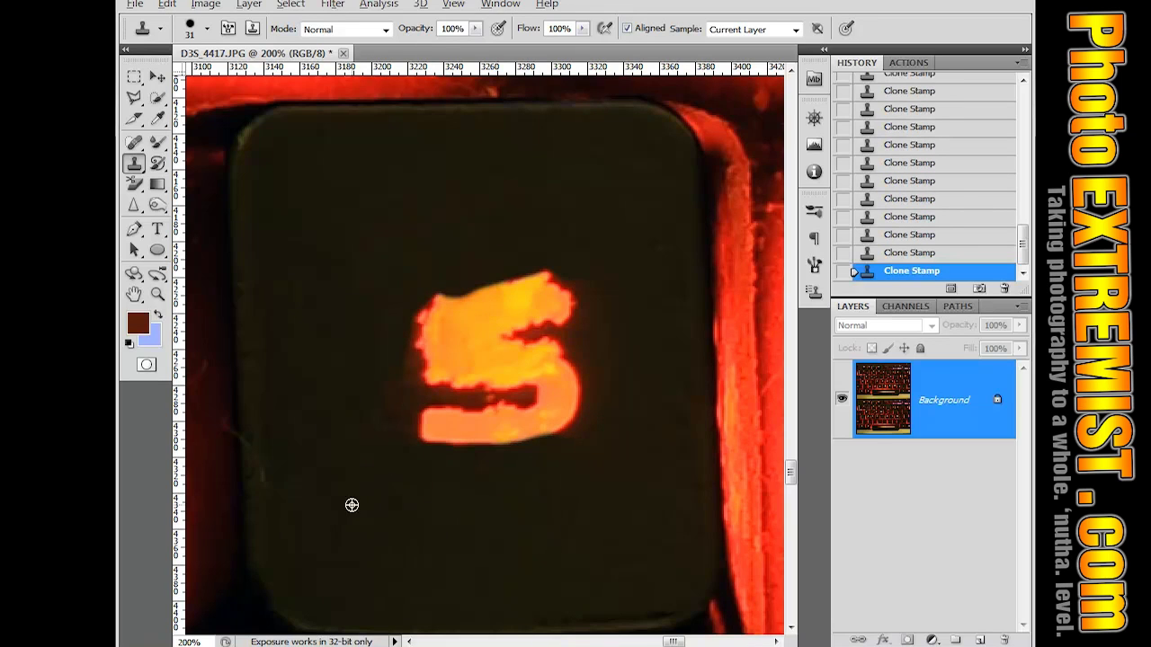
{"action": "key", "text": "ctrl+z"}
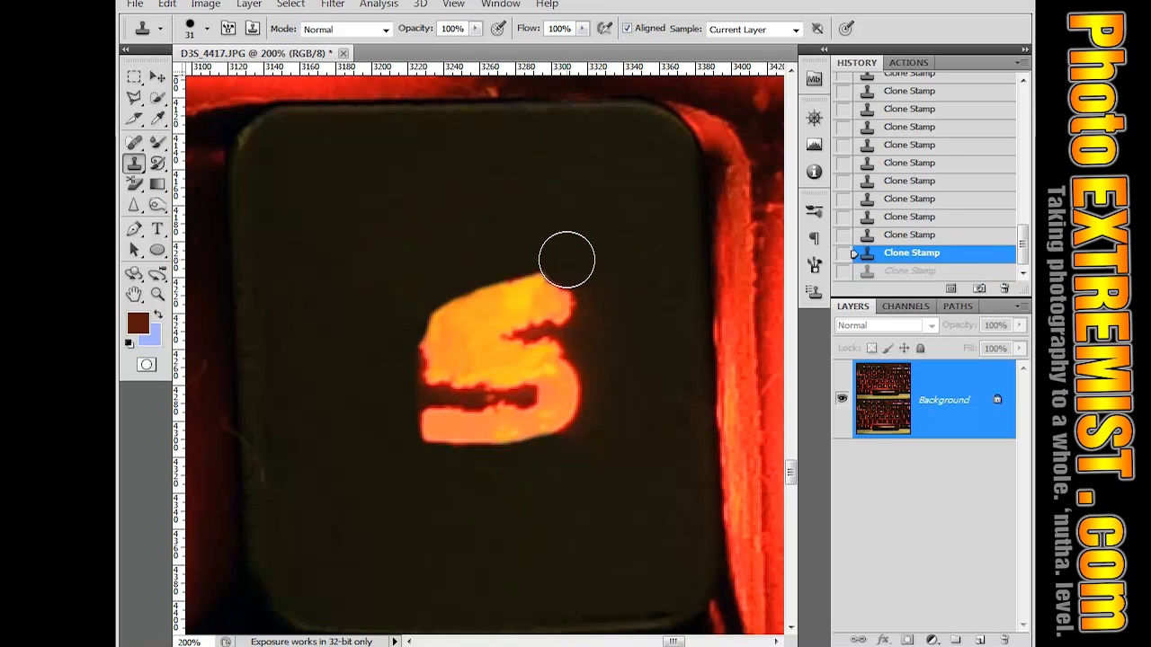
{"action": "left_click_drag", "start_coordinate": [566, 259], "coordinate": [449, 263]}
{"action": "left_click", "coordinate": [208, 30]}
Copy the S's clean lower half, paste it and rotate it half a turn into place as the letter's upper half
{"action": "key", "text": "m"}
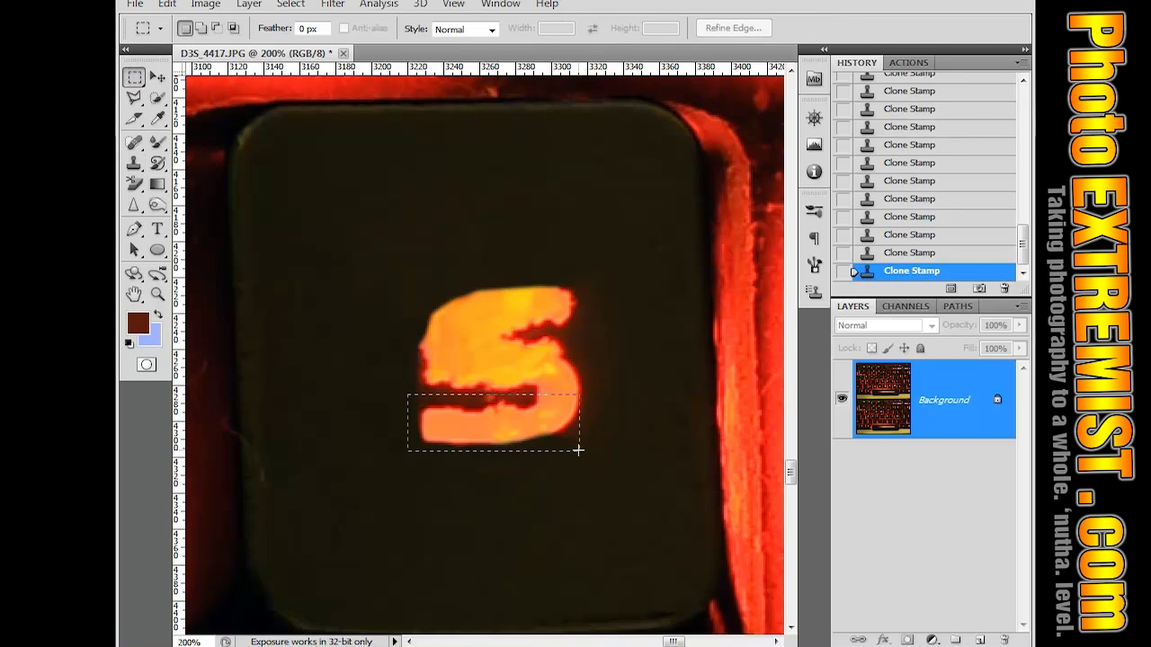
{"action": "left_click_drag", "start_coordinate": [579, 451], "coordinate": [580, 451]}
{"action": "left_click_drag", "start_coordinate": [402, 367], "coordinate": [590, 459]}
{"action": "key", "text": "ctrl+c"}
{"action": "key", "text": "ctrl+v"}
{"action": "key", "text": "ctrl+t"}
{"action": "left_click_drag", "start_coordinate": [604, 500], "coordinate": [359, 310]}
{"action": "mouse_move", "coordinate": [544, 443]}
{"action": "left_mouse_down"}
{"action": "mouse_move", "coordinate": [548, 234]}
{"action": "mouse_move", "coordinate": [541, 346]}
{"action": "left_mouse_up"}
{"action": "right_click", "coordinate": [547, 233]}
{"action": "left_click", "coordinate": [594, 484]}
{"action": "key", "text": "Return"}
Add a layer mask to the pasted S half and paint out its surplus edges to blend it with the key
{"action": "left_click", "coordinate": [907, 640]}
{"action": "left_click", "coordinate": [158, 142]}
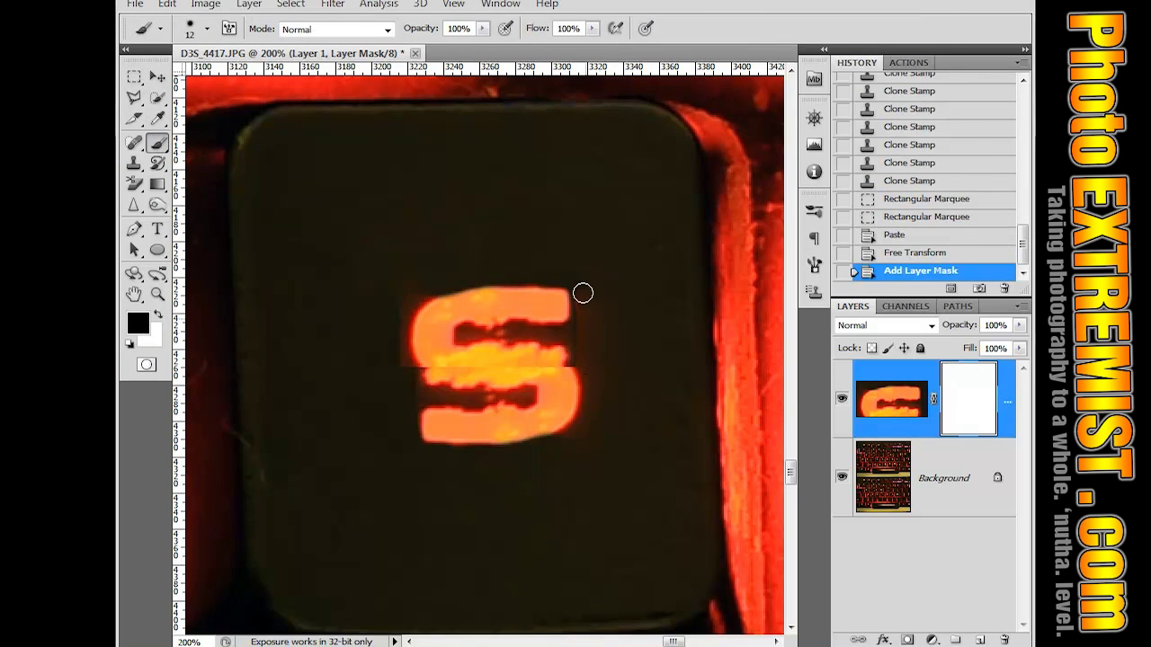
{"action": "left_click_drag", "start_coordinate": [583, 293], "coordinate": [582, 358]}
{"action": "left_click_drag", "start_coordinate": [403, 311], "coordinate": [407, 363]}
{"action": "left_click_drag", "start_coordinate": [433, 284], "coordinate": [409, 320]}
{"action": "left_click_drag", "start_coordinate": [395, 371], "coordinate": [419, 367]}
{"action": "mouse_move", "coordinate": [564, 365]}
{"action": "left_mouse_down"}
{"action": "mouse_move", "coordinate": [542, 375]}
{"action": "mouse_move", "coordinate": [574, 360]}
{"action": "left_mouse_up"}
{"action": "mouse_move", "coordinate": [580, 334]}
{"action": "left_mouse_down"}
{"action": "mouse_move", "coordinate": [584, 279]}
{"action": "mouse_move", "coordinate": [584, 292]}
{"action": "left_mouse_up"}
Flatten the pasted S half into the Background
{"action": "key", "text": "ctrl+minus"}
{"action": "key", "text": "ctrl+plus"}
{"action": "key", "text": "ctrl+plus"}
{"action": "left_click", "coordinate": [249, 4]}
{"action": "left_click", "coordinate": [279, 592]}
Smooth the two ragged dark gaps inside the S with the Mixer Brush at 16 px, using Very Wet, Heavy Mix
{"action": "left_click", "coordinate": [158, 162]}
{"action": "left_click", "coordinate": [184, 190]}
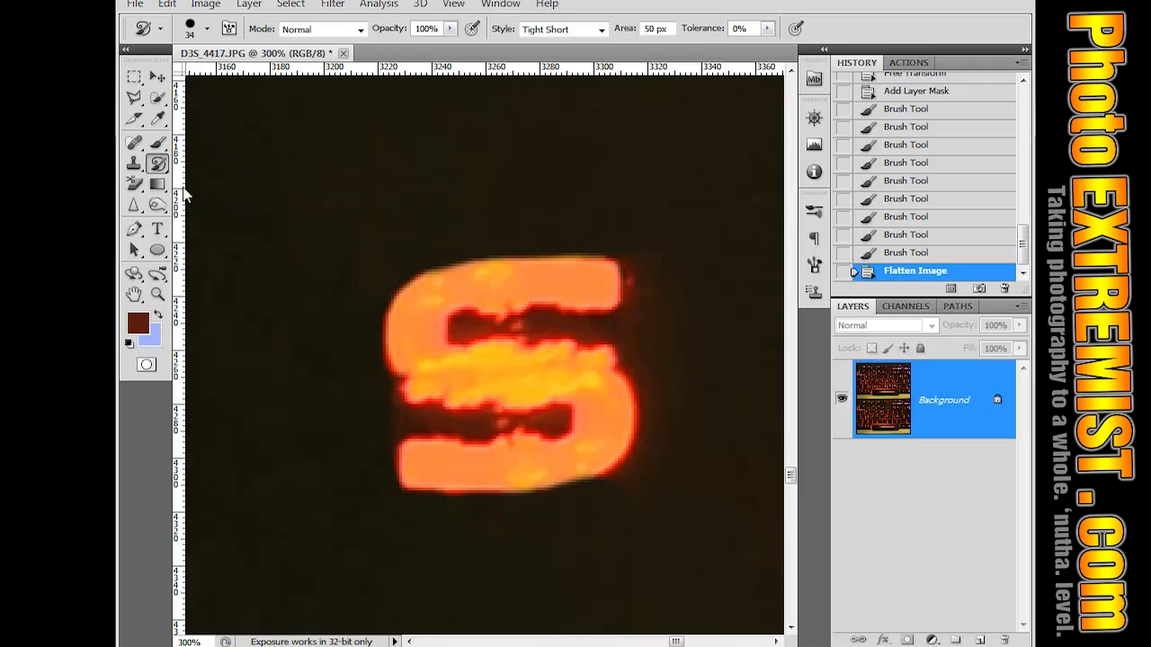
{"action": "right_click", "coordinate": [158, 142]}
{"action": "left_click", "coordinate": [241, 192]}
{"action": "left_click_drag", "start_coordinate": [416, 421], "coordinate": [552, 422]}
{"action": "left_click_drag", "start_coordinate": [422, 423], "coordinate": [553, 421]}
{"action": "left_click_drag", "start_coordinate": [601, 331], "coordinate": [472, 331]}
{"action": "mouse_move", "coordinate": [473, 331]}
{"action": "left_mouse_down"}
{"action": "mouse_move", "coordinate": [601, 331]}
{"action": "mouse_move", "coordinate": [462, 331]}
{"action": "left_mouse_up"}
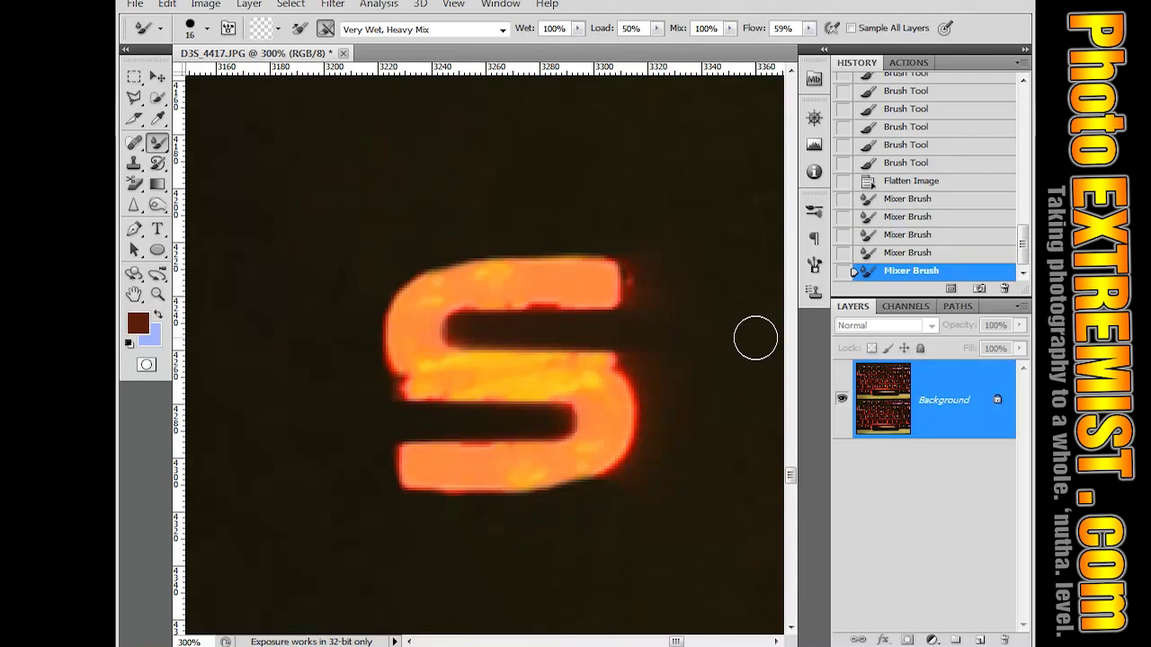
Try to smooth the left end of the S's middle stroke with the Mixer Brush
{"action": "key", "text": "ctrl+minus"}
{"action": "key", "text": "ctrl+minus"}
{"action": "key", "text": "ctrl+plus"}
{"action": "key", "text": "ctrl+plus"}
{"action": "mouse_move", "coordinate": [401, 392]}
{"action": "left_mouse_down"}
{"action": "mouse_move", "coordinate": [385, 391]}
{"action": "mouse_move", "coordinate": [427, 414]}
{"action": "left_mouse_up"}
{"action": "left_click", "coordinate": [863, 235]}
Set the Clone Stamp brush to 14 px and clone dark key surface along the S's gap openings and right side
{"action": "left_click", "coordinate": [134, 162]}
{"action": "left_click", "coordinate": [206, 30]}
{"action": "left_click", "coordinate": [388, 417], "text": "alt"}
{"action": "left_click", "coordinate": [432, 416]}
{"action": "left_click", "coordinate": [647, 376], "text": "alt"}
{"action": "left_click_drag", "start_coordinate": [634, 345], "coordinate": [604, 341]}
{"action": "left_click_drag", "start_coordinate": [665, 273], "coordinate": [664, 270]}
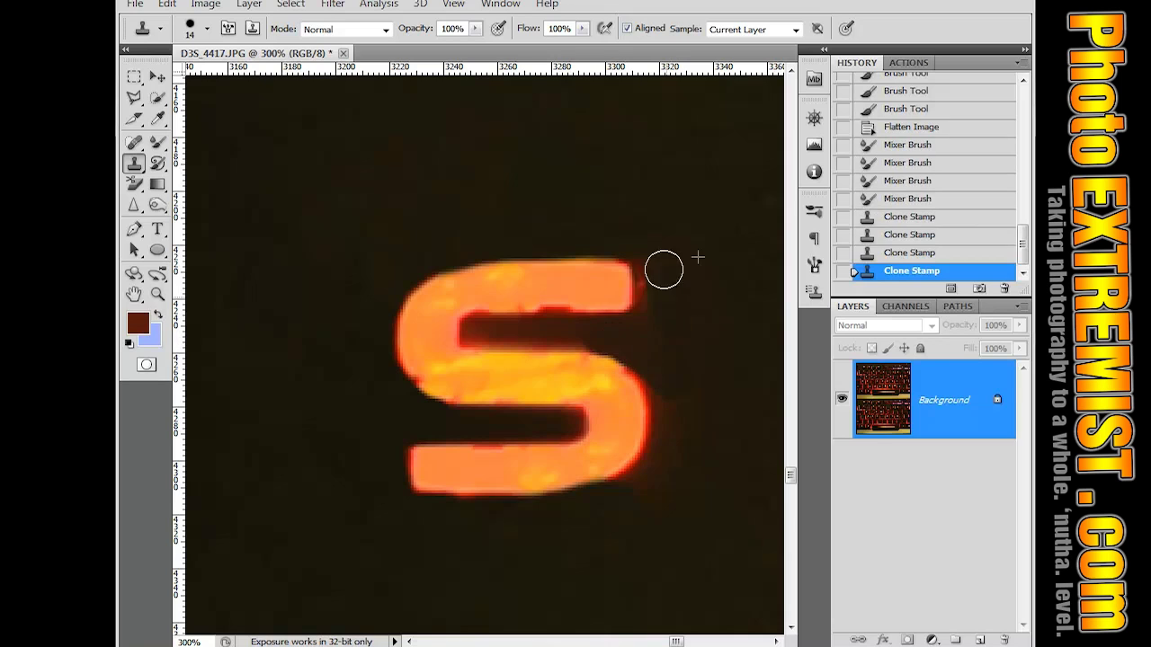
{"action": "left_click", "coordinate": [955, 241]}
Examine the repaired S and the whole PHOTO EXTREMIST lettering across the keyboard
{"action": "key", "text": "ctrl+minus"}
{"action": "key", "text": "ctrl+minus"}
{"action": "key", "text": "ctrl+minus"}
{"action": "key", "text": "ctrl+minus"}
{"action": "key", "text": "ctrl+minus"}
{"action": "key", "text": "ctrl+minus"}
{"action": "key", "text": "ctrl+minus"}
{"action": "key", "text": "ctrl+minus"}
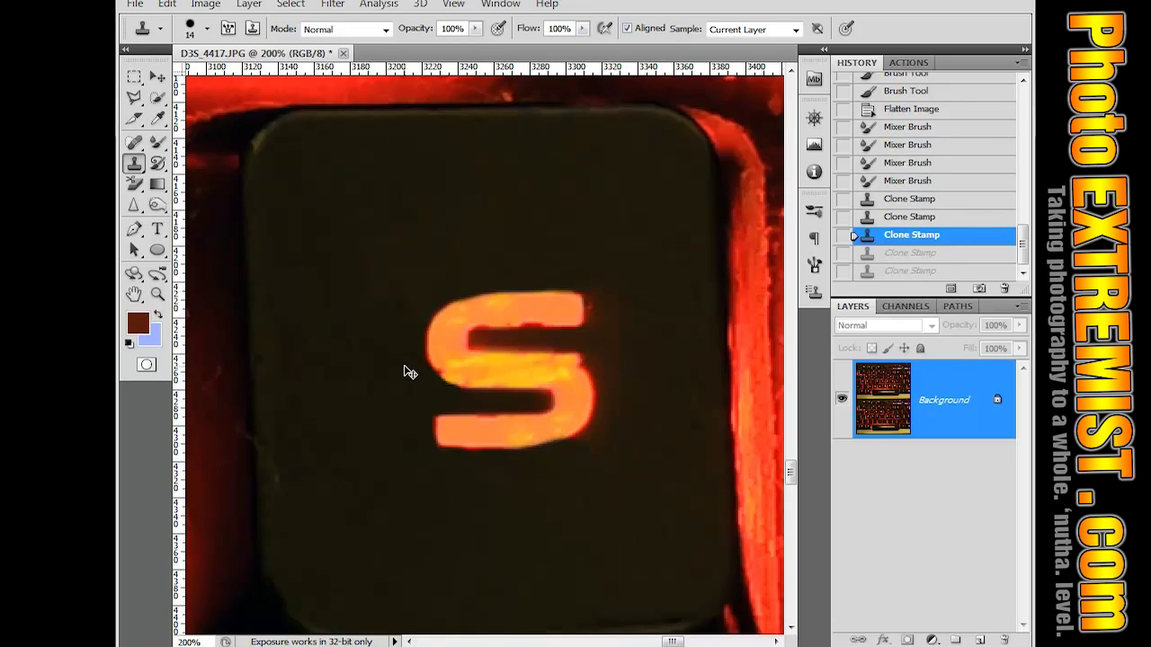
{"action": "scroll", "coordinate": [679, 439], "scroll_direction": "up", "scroll_amount": 1}
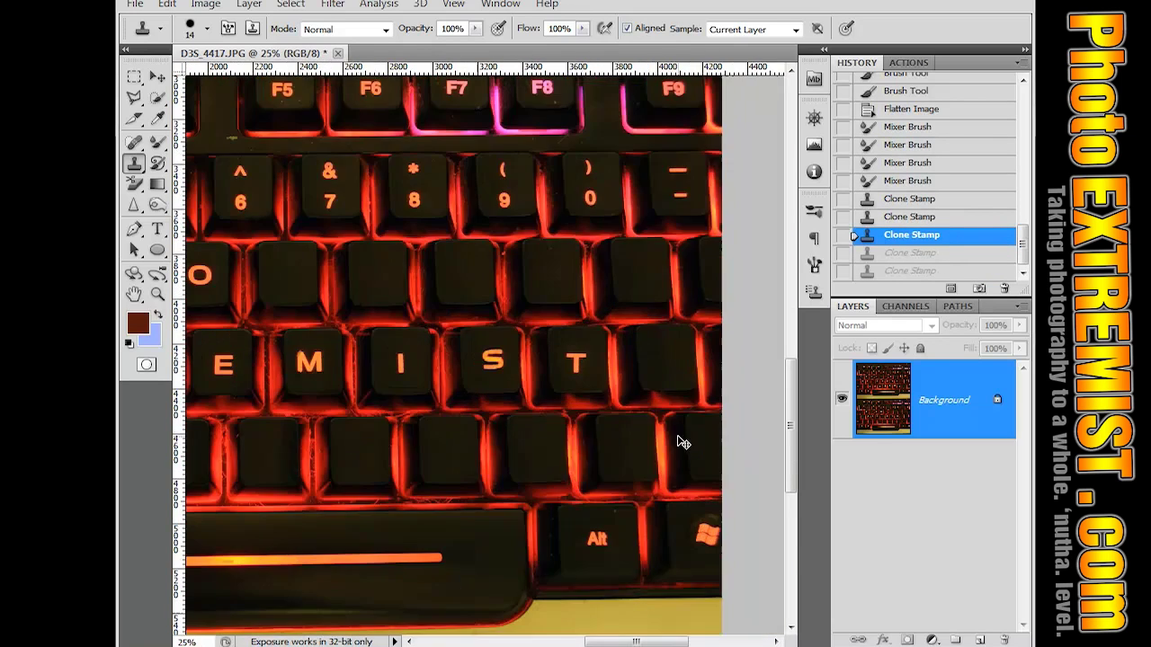
{"action": "scroll", "coordinate": [680, 442], "scroll_direction": "down", "scroll_amount": 2}
{"action": "scroll", "coordinate": [604, 526], "scroll_direction": "up", "scroll_amount": 3}
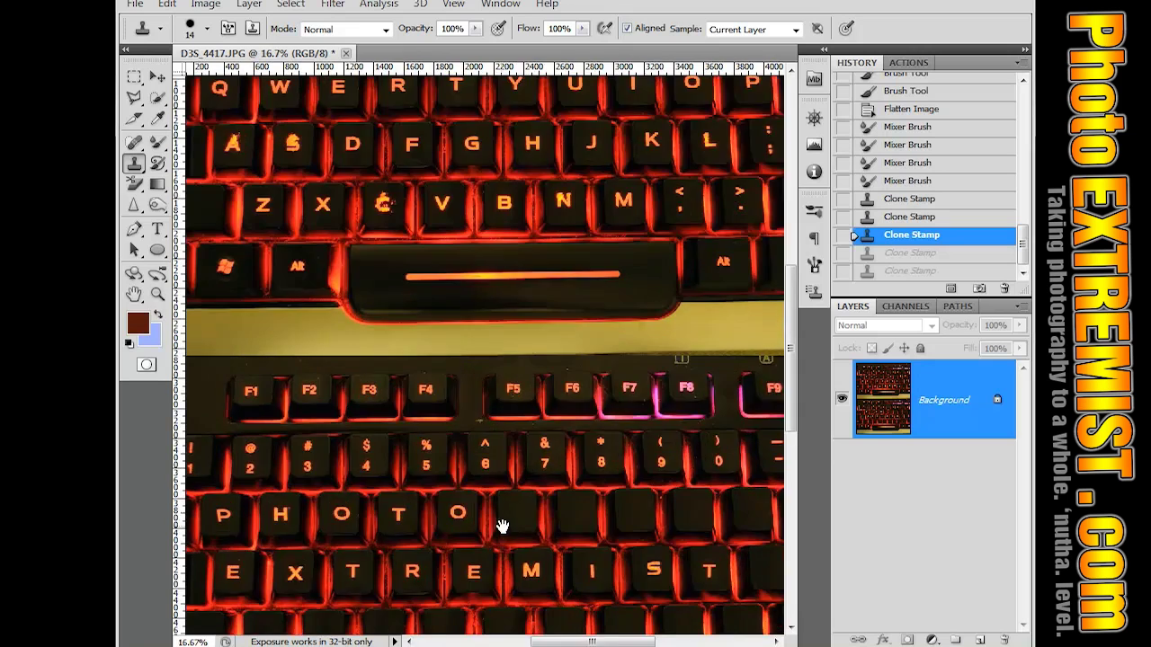
{"action": "left_click_drag", "start_coordinate": [501, 527], "coordinate": [620, 385]}
{"action": "scroll", "coordinate": [620, 385], "scroll_direction": "down", "scroll_amount": 1}
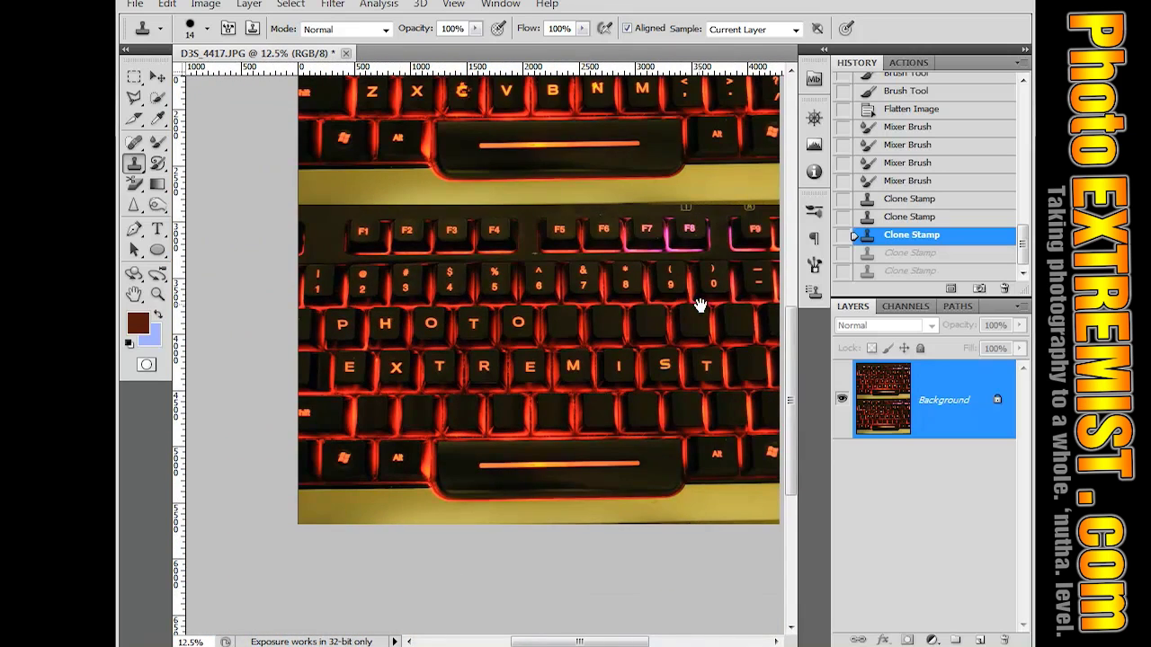
{"action": "left_click_drag", "start_coordinate": [700, 305], "coordinate": [629, 301]}
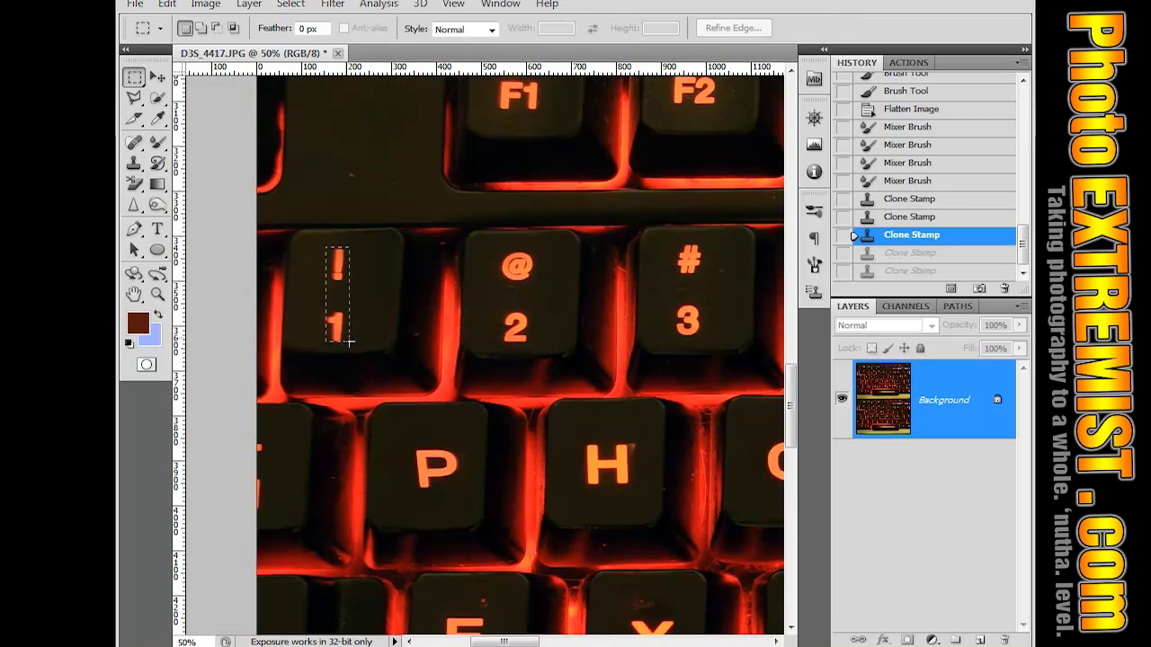
Erase the symbols and digits on the 1 and 2 keys with Content-Aware Fill
{"action": "left_click_drag", "start_coordinate": [325, 247], "coordinate": [351, 341]}
{"action": "key", "text": "Delete"}
{"action": "key", "text": "Return"}
{"action": "key", "text": "ctrl+d"}
{"action": "left_click_drag", "start_coordinate": [496, 249], "coordinate": [540, 347]}
{"action": "key", "text": "Delete"}
{"action": "key", "text": "Return"}
Erase the symbols and digits on the remaining number-row keys with Content-Aware Fill, and clear the selection
{"action": "left_click_drag", "start_coordinate": [372, 244], "coordinate": [408, 347]}
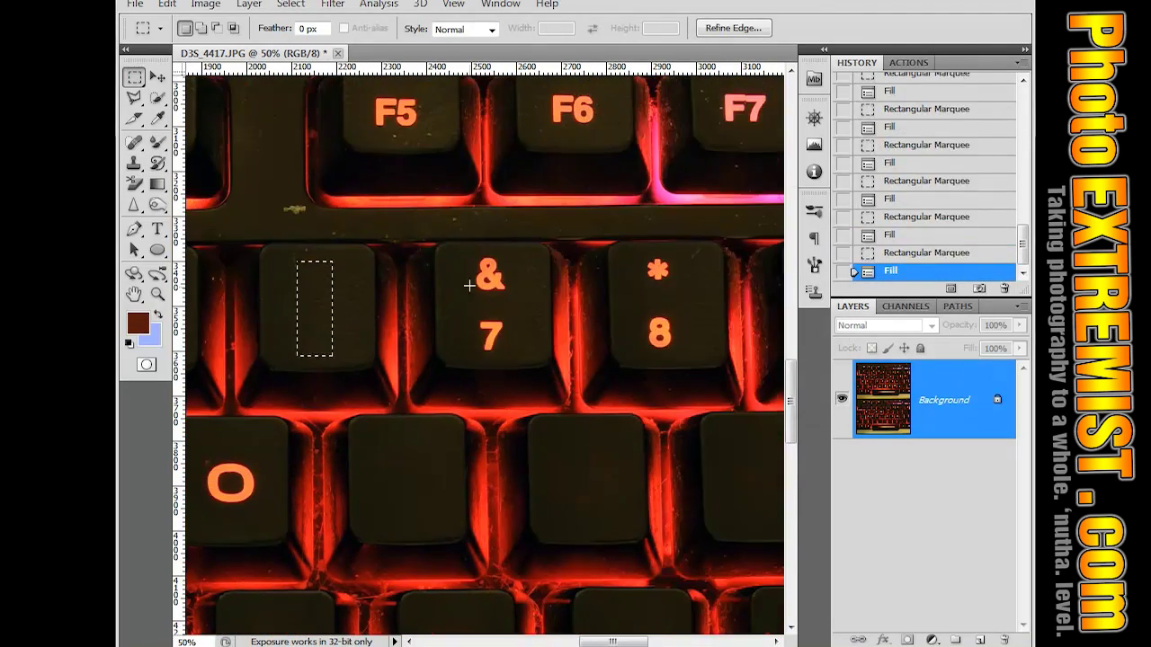
{"action": "left_click_drag", "start_coordinate": [639, 254], "coordinate": [681, 350]}
{"action": "key", "text": "Delete"}
{"action": "key", "text": "Return"}
{"action": "left_click_drag", "start_coordinate": [552, 259], "coordinate": [581, 359]}
{"action": "left_click_drag", "start_coordinate": [439, 279], "coordinate": [465, 303]}
{"action": "key", "text": "Delete"}
{"action": "key", "text": "Return"}
{"action": "key", "text": "ctrl+d"}
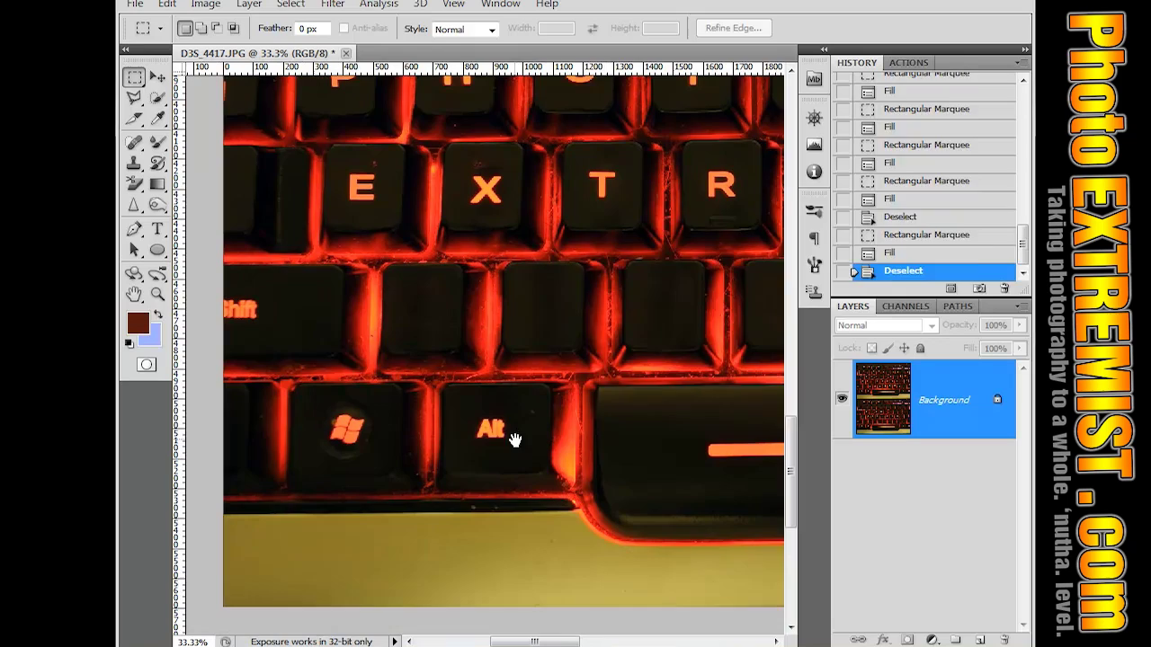
Erase the Alt label and the Windows logo on the keys left of the space bar with Content-Aware Fill
{"action": "left_click_drag", "start_coordinate": [468, 409], "coordinate": [517, 449]}
{"action": "key", "text": "Delete"}
{"action": "key", "text": "Return"}
{"action": "left_click_drag", "start_coordinate": [306, 398], "coordinate": [375, 463]}
{"action": "key", "text": "Delete"}
{"action": "key", "text": "Return"}
Spot-heal a small blemish and erase another leftover key marking with Content-Aware Fill
{"action": "left_click", "coordinate": [135, 144]}
{"action": "mouse_move", "coordinate": [394, 289]}
{"action": "left_mouse_down"}
{"action": "mouse_move", "coordinate": [339, 273]}
{"action": "mouse_move", "coordinate": [390, 287]}
{"action": "left_mouse_up"}
{"action": "key", "text": "m"}
{"action": "left_click_drag", "start_coordinate": [378, 444], "coordinate": [405, 521]}
{"action": "key", "text": "Delete"}
{"action": "key", "text": "Return"}
{"action": "key", "text": "ctrl+d"}
{"action": "mouse_move", "coordinate": [339, 226]}
{"action": "left_mouse_down"}
{"action": "mouse_move", "coordinate": [393, 300]}
{"action": "mouse_move", "coordinate": [390, 333]}
{"action": "left_mouse_up"}
{"action": "key", "text": "ctrl+z"}
Erase the function-key labels up to F4 with Content-Aware Fill
{"action": "key", "text": "m"}
{"action": "left_click_drag", "start_coordinate": [342, 300], "coordinate": [405, 347]}
{"action": "key", "text": "Delete"}
{"action": "key", "text": "Return"}
{"action": "key", "text": "ctrl+d"}
{"action": "left_click_drag", "start_coordinate": [210, 312], "coordinate": [268, 356]}
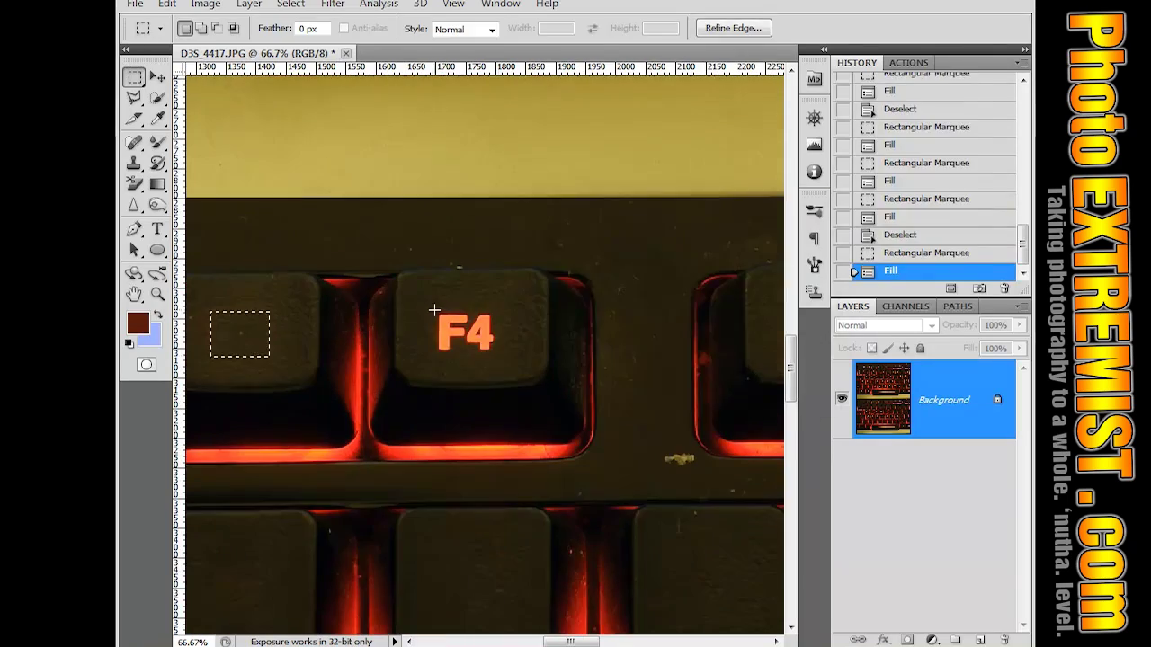
{"action": "left_click_drag", "start_coordinate": [435, 310], "coordinate": [497, 357]}
{"action": "key", "text": "Delete"}
{"action": "key", "text": "Return"}
Erase the remaining function-key labels through F9 with Content-Aware Fill
{"action": "left_click_drag", "start_coordinate": [496, 310], "coordinate": [460, 351]}
{"action": "key", "text": "Delete"}
{"action": "key", "text": "Return"}
{"action": "key", "text": "ctrl+d"}
{"action": "left_click_drag", "start_coordinate": [342, 318], "coordinate": [403, 362]}
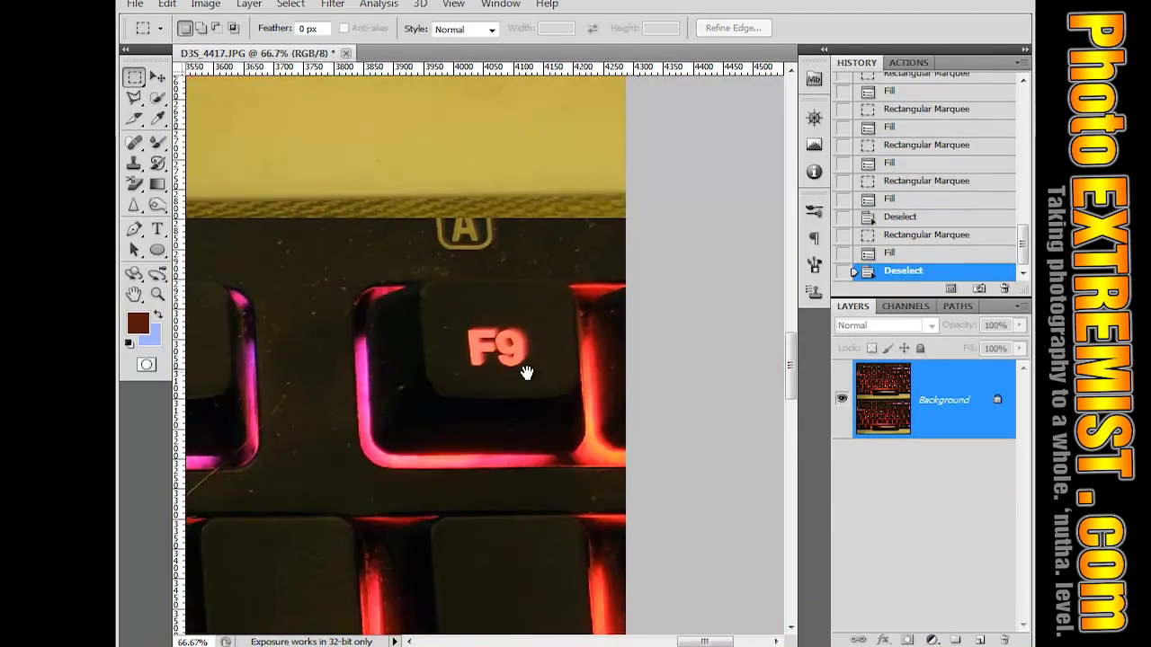
{"action": "left_click_drag", "start_coordinate": [452, 315], "coordinate": [541, 382]}
{"action": "key", "text": "Delete"}
{"action": "key", "text": "Return"}
Erase the Windows logo on the key at the keyboard's lower right with Content-Aware Fill, and clear the selection
{"action": "key", "text": "ctrl+minus"}
{"action": "key", "text": "ctrl+minus"}
{"action": "key", "text": "ctrl+minus"}
{"action": "left_click_drag", "start_coordinate": [552, 295], "coordinate": [629, 386]}
{"action": "key", "text": "Delete"}
{"action": "key", "text": "Return"}
{"action": "key", "text": "ctrl+d"}
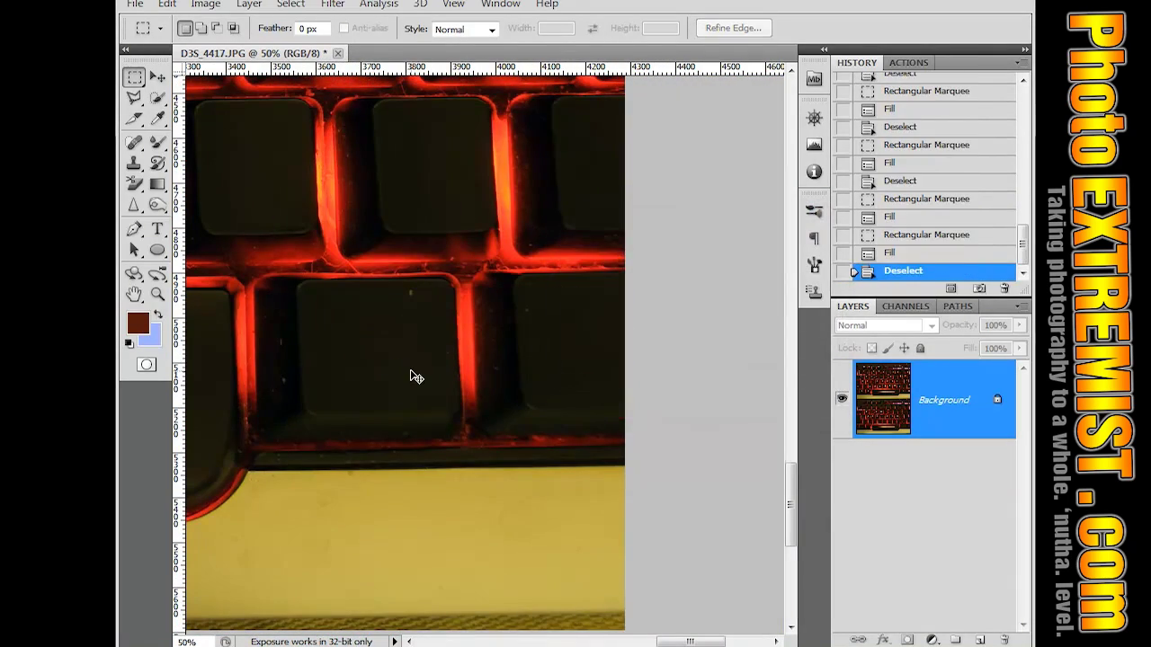
Inspect the whole retouched keyboard for remaining key legends around the PHOTO EXTREMIST letters
{"action": "key", "text": "ctrl+minus"}
{"action": "key", "text": "ctrl+minus"}
{"action": "key", "text": "ctrl+minus"}
{"action": "key", "text": "ctrl+minus"}
{"action": "key", "text": "ctrl+minus"}
{"action": "key", "text": "ctrl+minus"}
{"action": "key", "text": "ctrl+plus"}
{"action": "key", "text": "ctrl+plus"}
{"action": "key", "text": "ctrl+plus"}
{"action": "left_click_drag", "start_coordinate": [555, 439], "coordinate": [557, 249]}
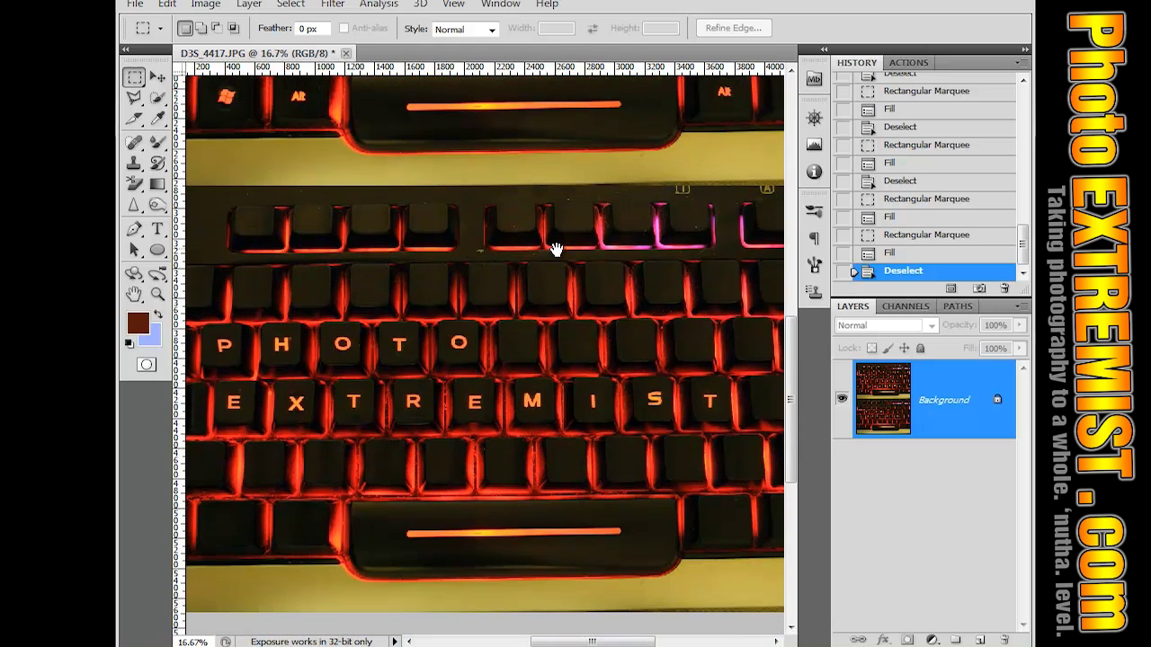
{"action": "key", "text": "ctrl+minus"}
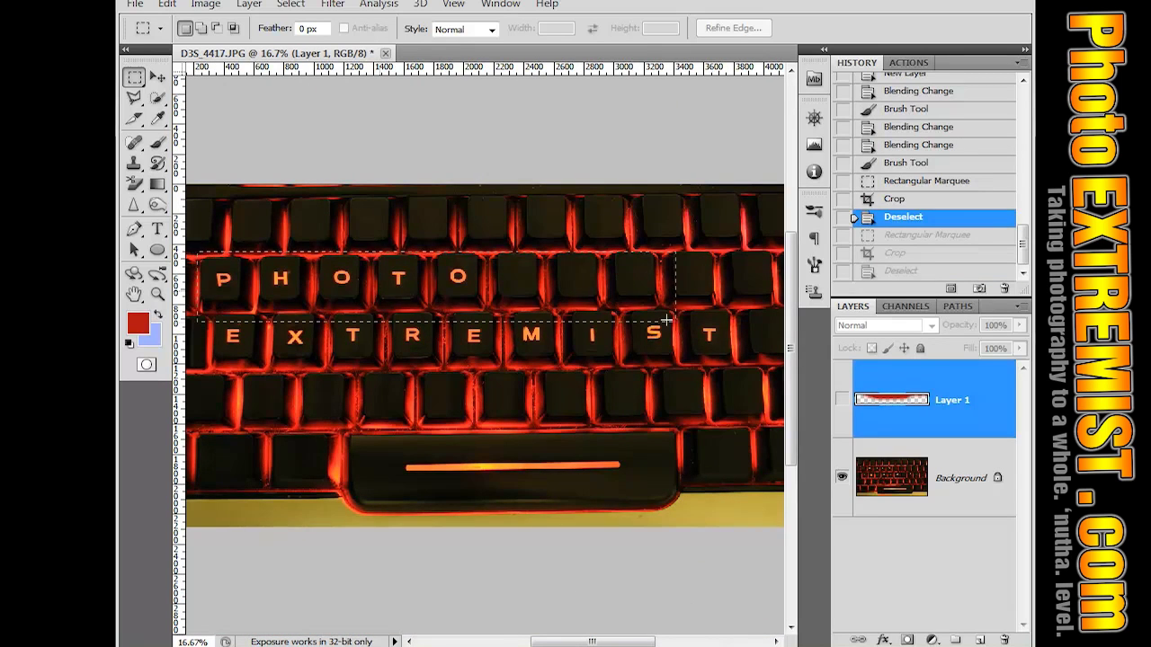
{"action": "left_click_drag", "start_coordinate": [665, 319], "coordinate": [740, 370]}
{"action": "key", "text": "ctrl+d"}
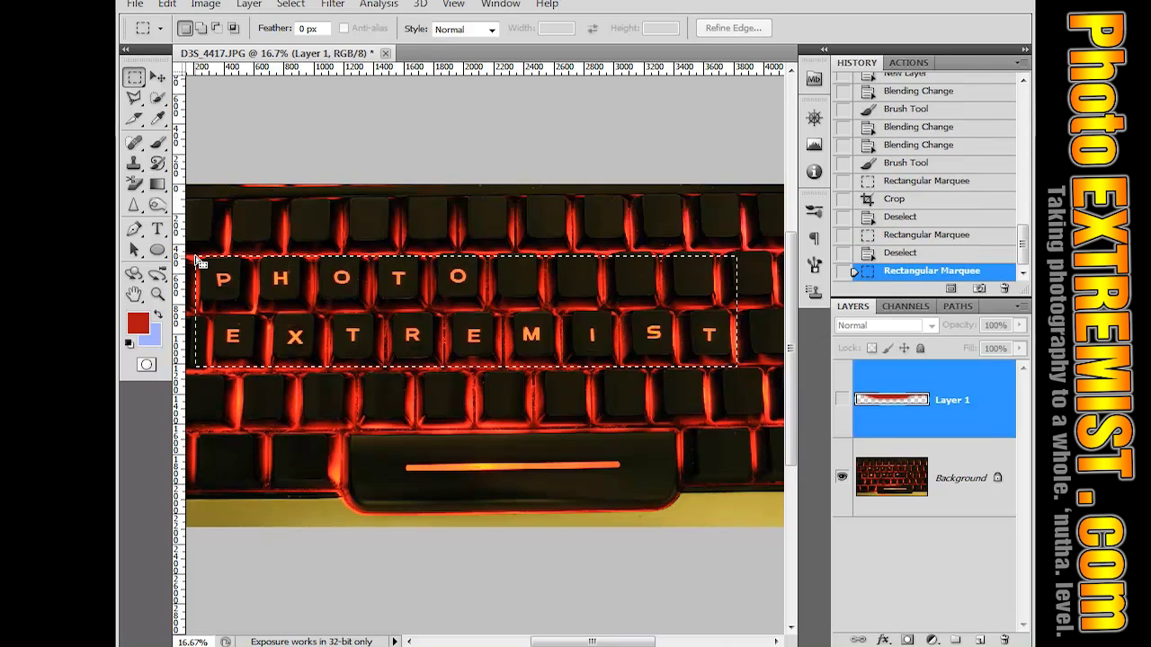
{"action": "key", "text": "ctrl+d"}
{"action": "left_click_drag", "start_coordinate": [535, 278], "coordinate": [761, 359]}
{"action": "key", "text": "ctrl+d"}
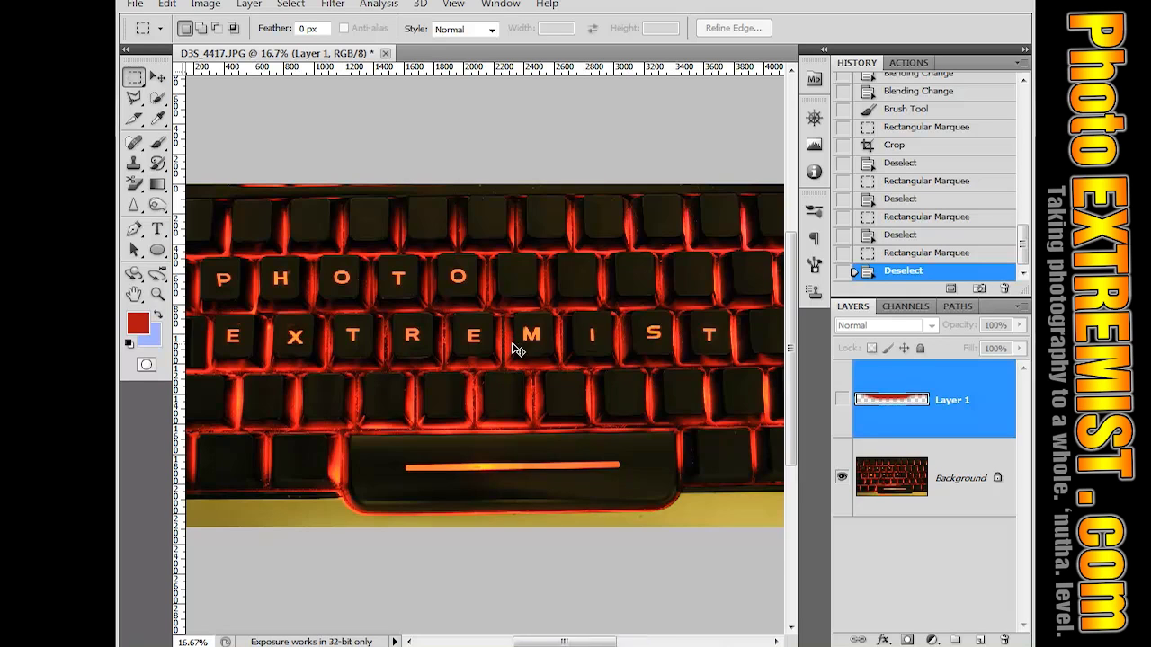
Clone out the red specks above the X of EXTREMIST on the Background layer with a 32 px Clone Stamp brush
{"action": "scroll", "coordinate": [518, 348], "scroll_direction": "up", "scroll_amount": 3}
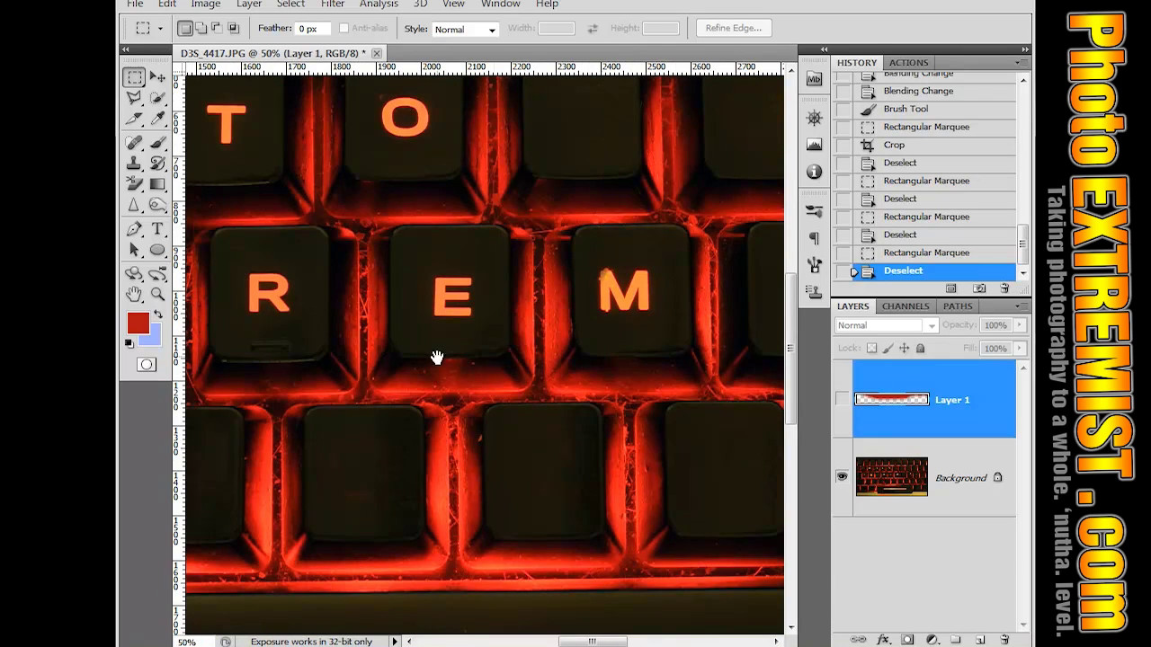
{"action": "left_click_drag", "start_coordinate": [437, 358], "coordinate": [767, 487]}
{"action": "left_click_drag", "start_coordinate": [405, 448], "coordinate": [712, 484]}
{"action": "key", "text": "ctrl+minus"}
{"action": "key", "text": "ctrl+plus"}
{"action": "key", "text": "ctrl+plus"}
{"action": "left_click_drag", "start_coordinate": [422, 506], "coordinate": [733, 481]}
{"action": "left_click_drag", "start_coordinate": [499, 472], "coordinate": [571, 465]}
{"action": "key", "text": "ctrl+plus"}
{"action": "left_click_drag", "start_coordinate": [659, 469], "coordinate": [560, 371]}
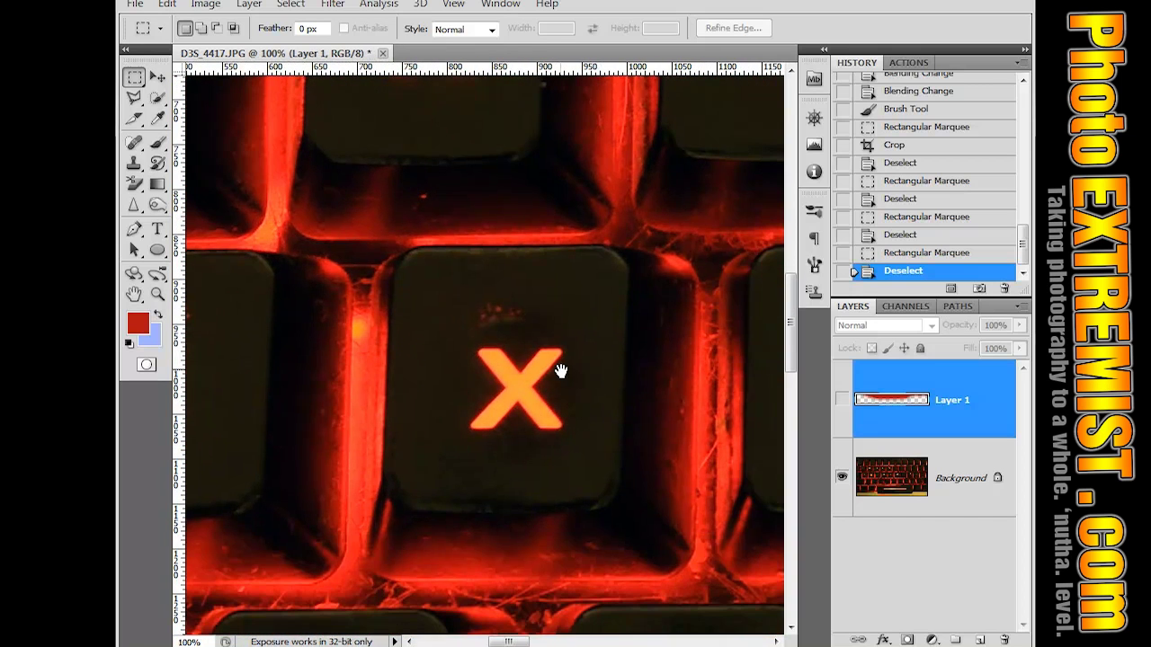
{"action": "left_click", "coordinate": [133, 164]}
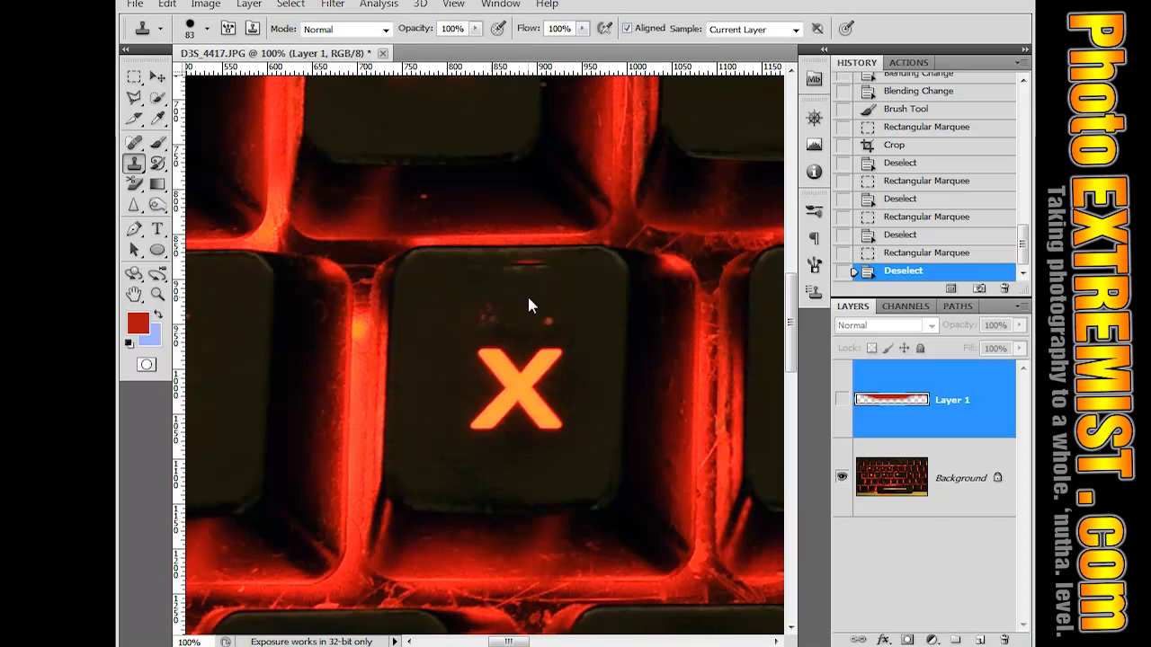
{"action": "left_click", "coordinate": [207, 30]}
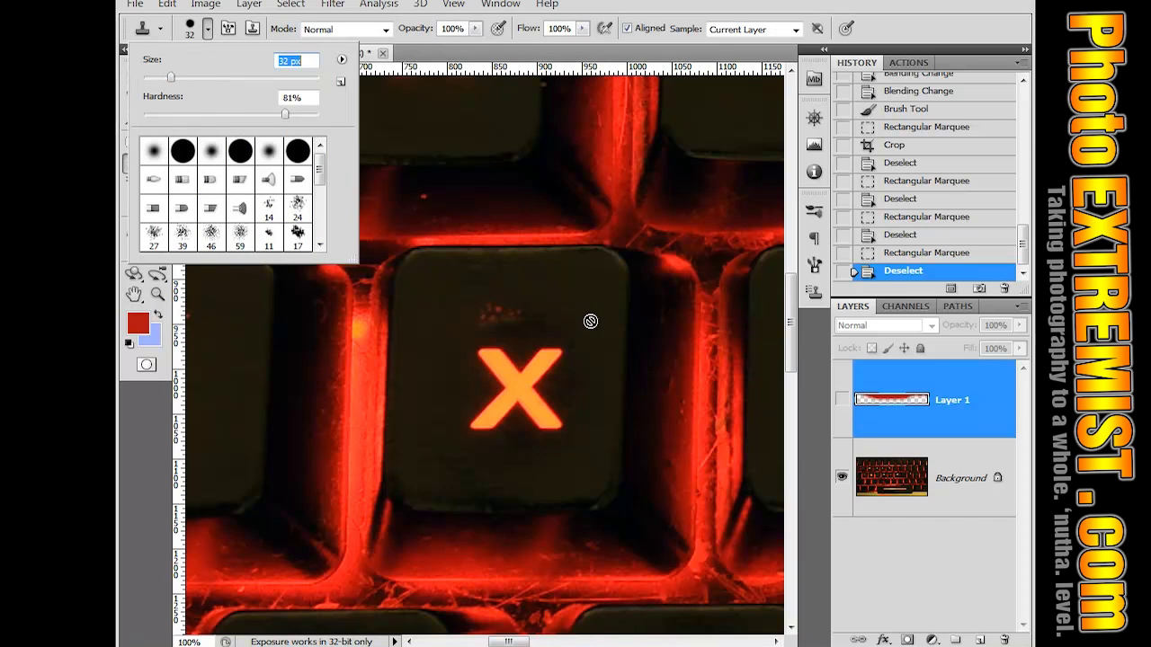
{"action": "left_click", "coordinate": [952, 461]}
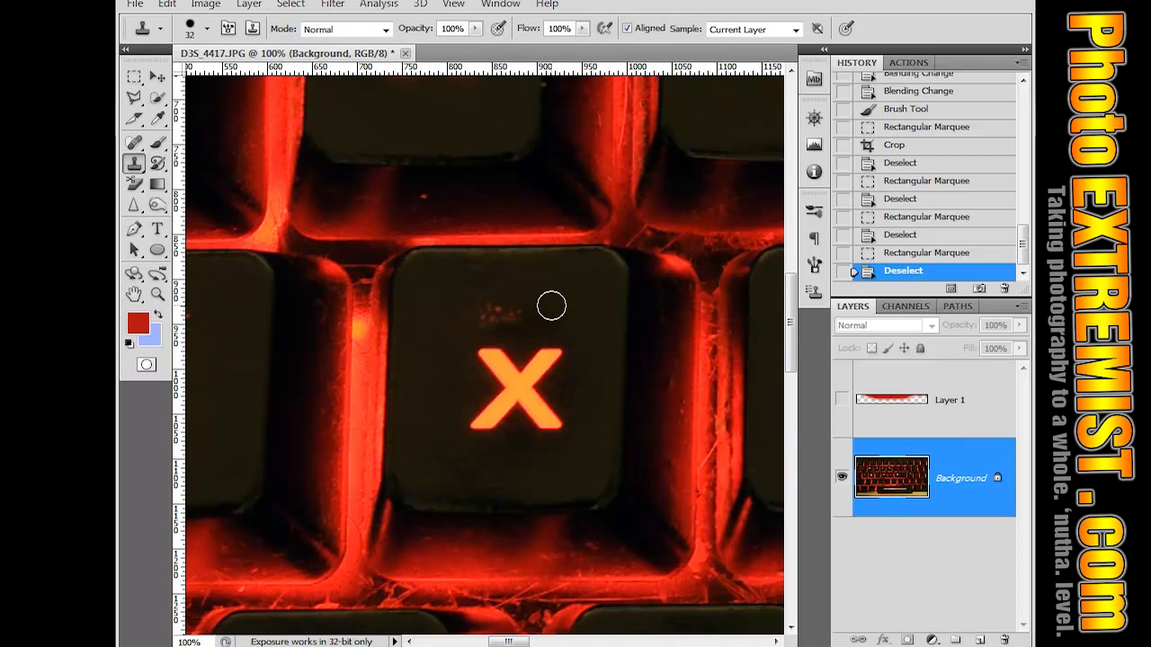
{"action": "left_click", "coordinate": [491, 312]}
{"action": "left_click", "coordinate": [527, 334]}
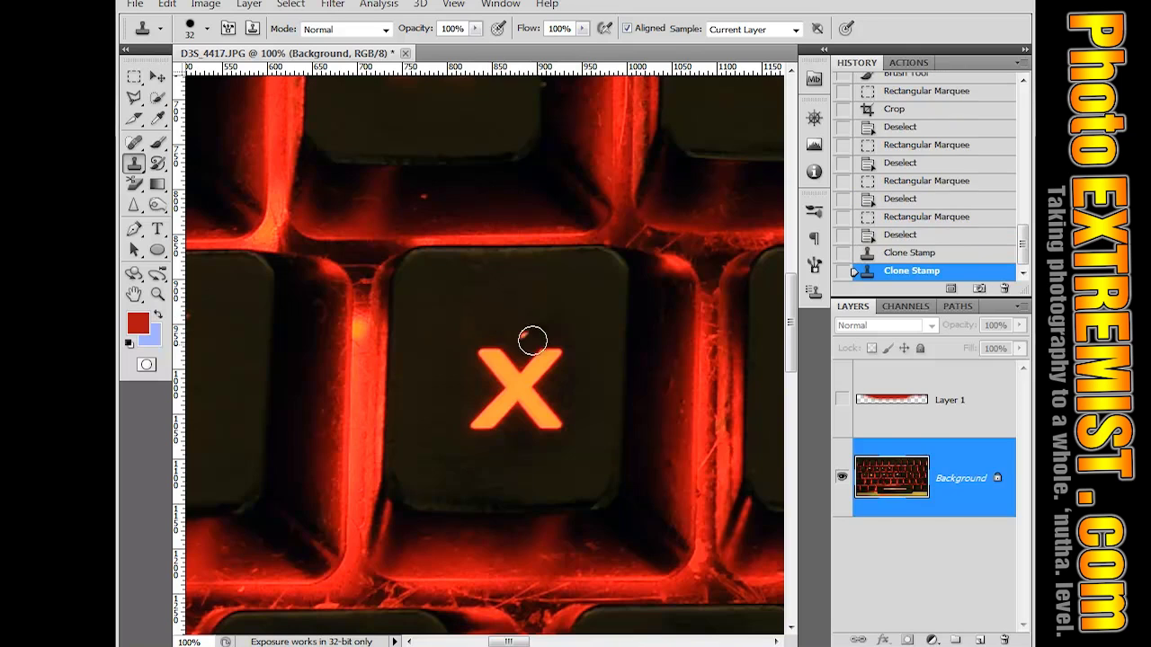
Clone clean key surface over the area above the first E of EXTREMIST, and check the P and H keys
{"action": "left_click_drag", "start_coordinate": [387, 357], "coordinate": [747, 366]}
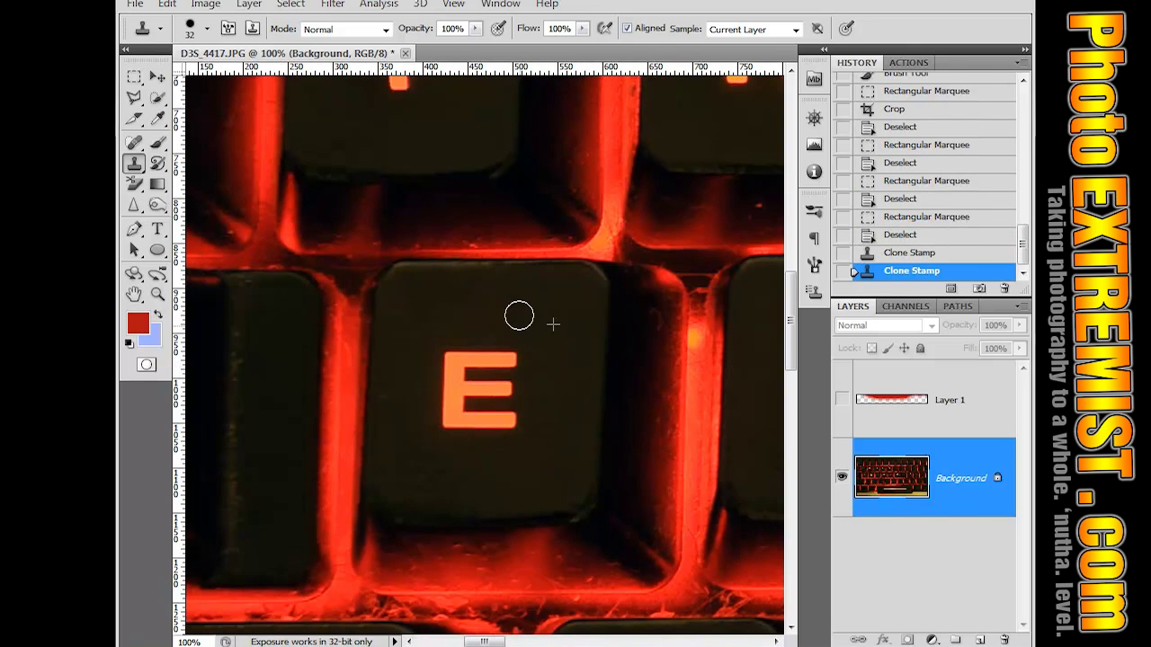
{"action": "left_click_drag", "start_coordinate": [518, 316], "coordinate": [572, 375]}
{"action": "left_click_drag", "start_coordinate": [495, 398], "coordinate": [807, 429]}
{"action": "left_click_drag", "start_coordinate": [605, 409], "coordinate": [295, 637]}
{"action": "left_click_drag", "start_coordinate": [669, 385], "coordinate": [504, 396]}
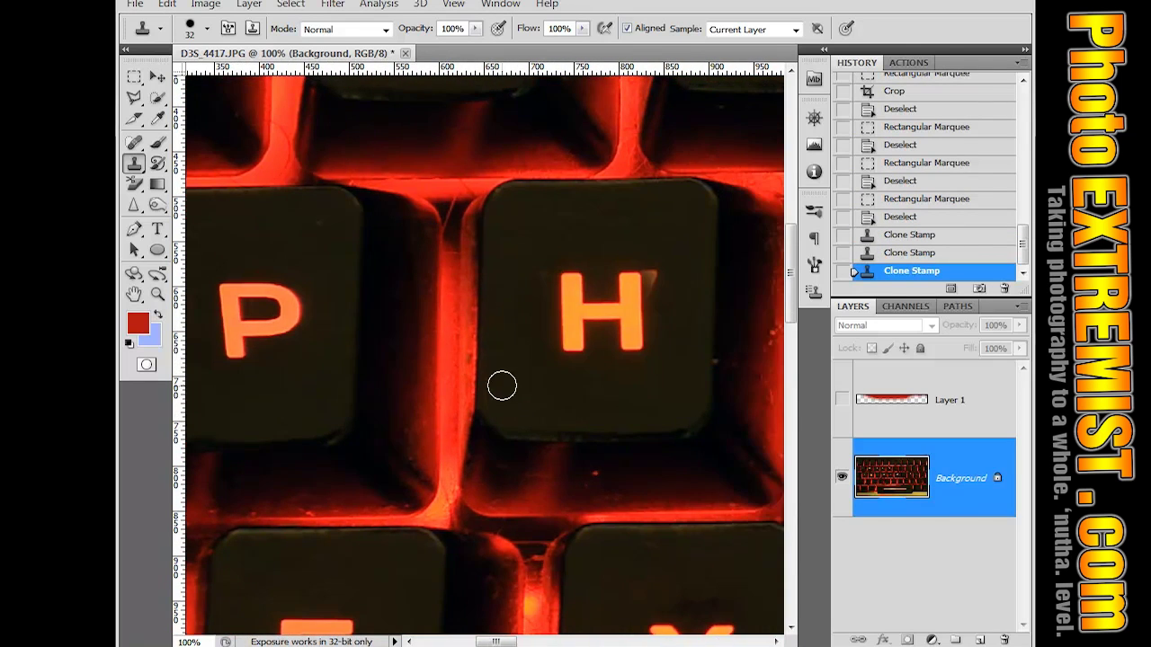
{"action": "key", "text": "ctrl+0"}
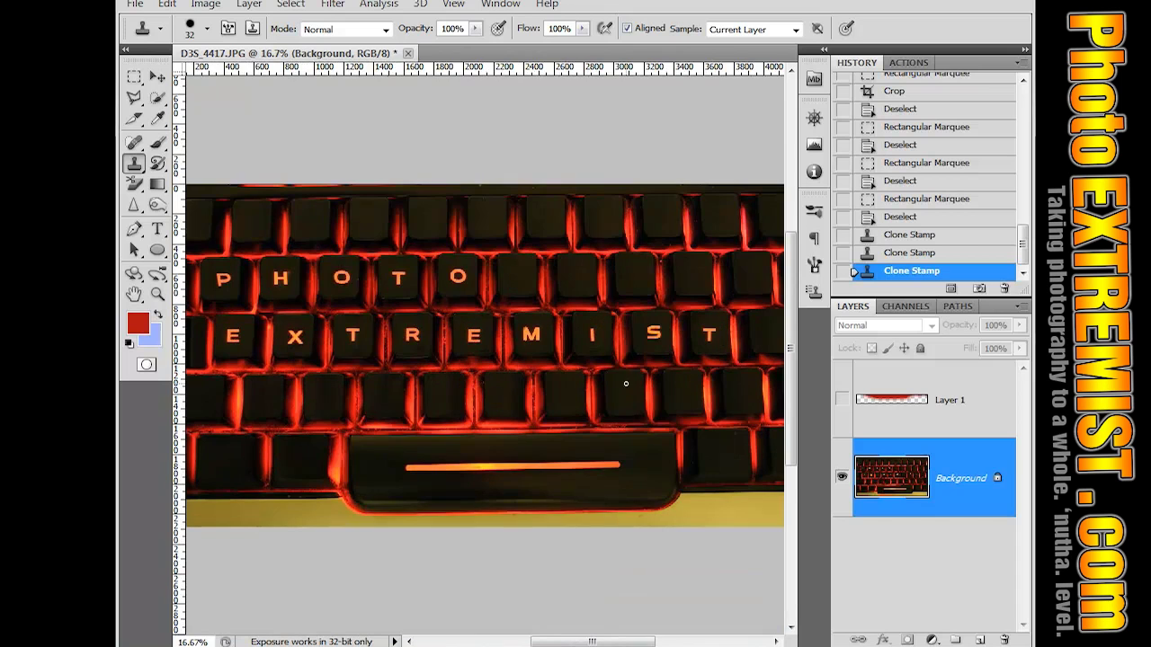
{"action": "mouse_move", "coordinate": [714, 645]}
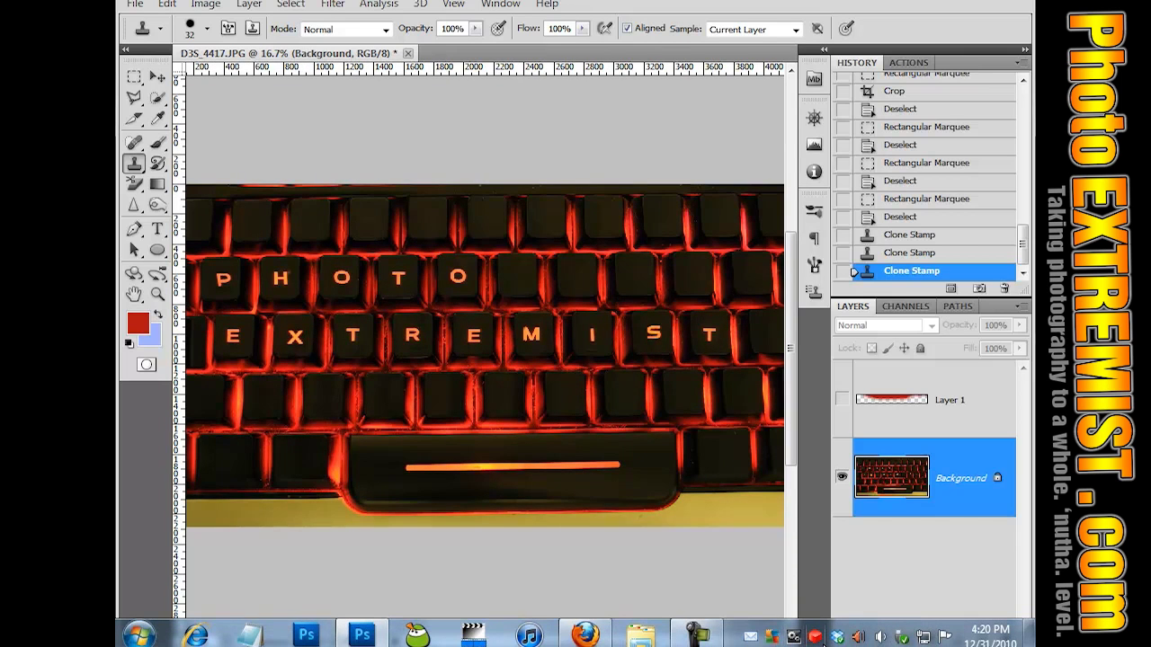